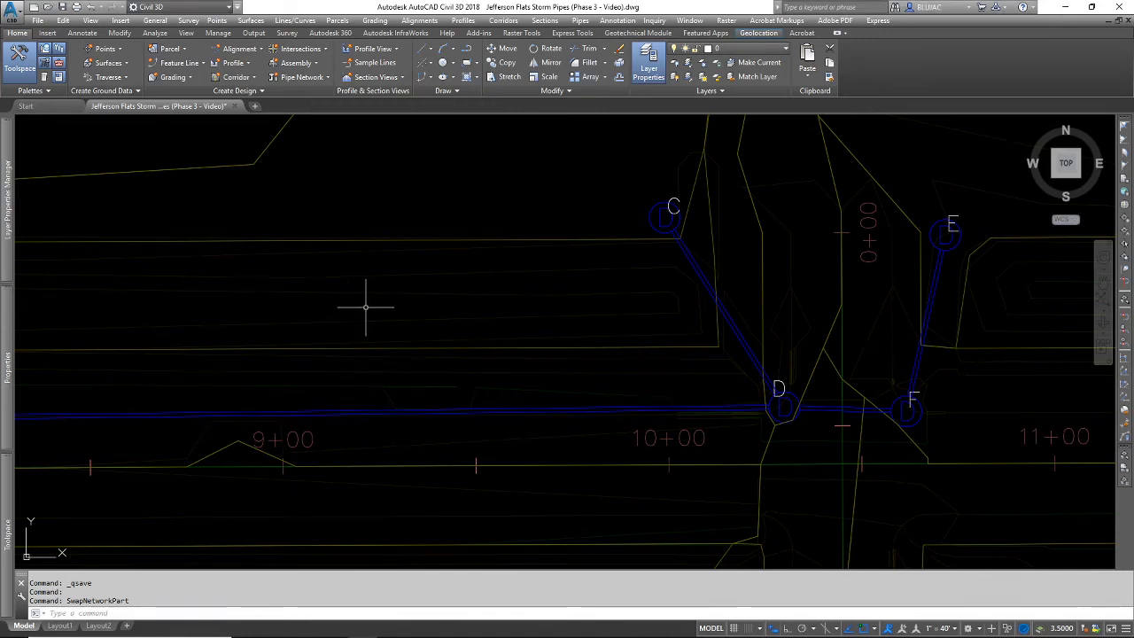
# Swap pipe E–F, near structures D and F, to the 12 inch Concrete Pipe
pyautogui.moveTo(366, 306)
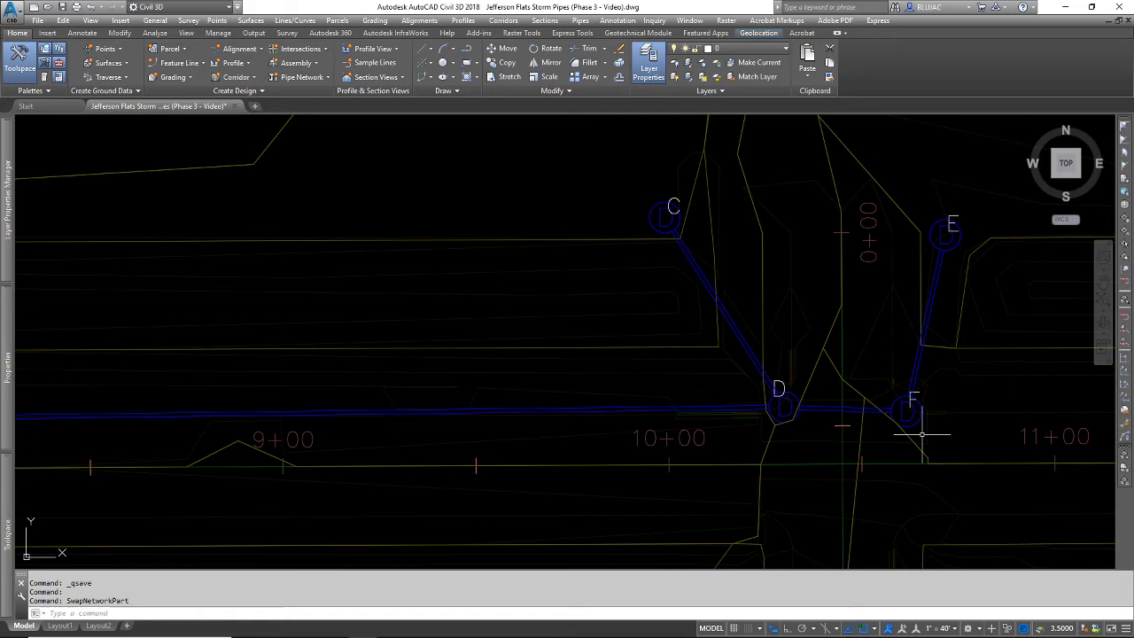
pyautogui.moveTo(670, 358)
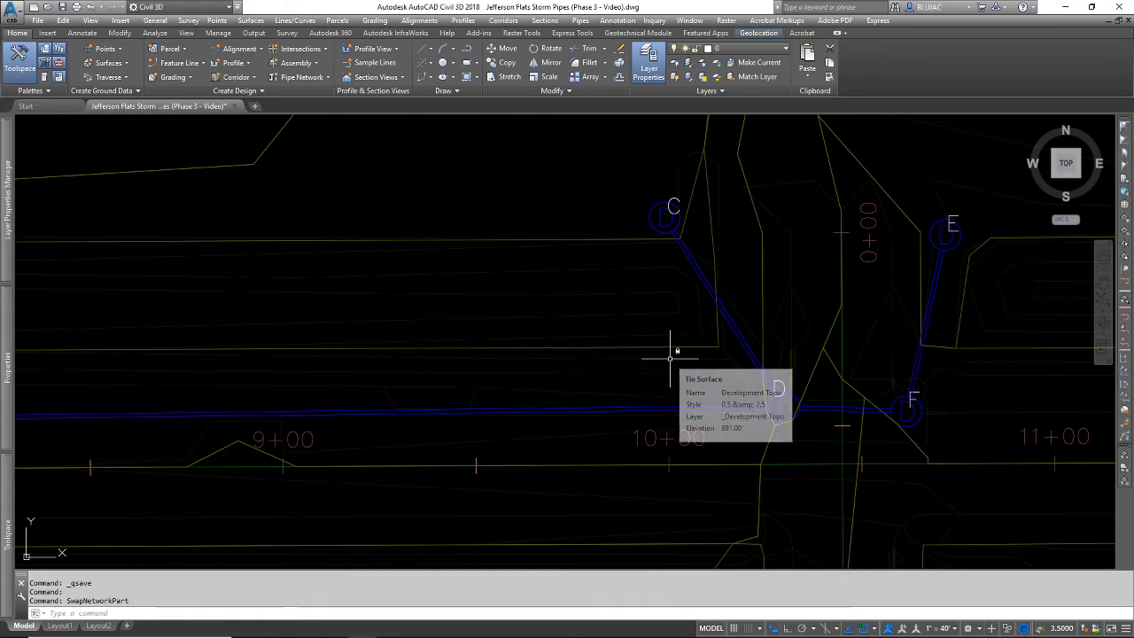
pyautogui.scroll(-5, 521, 384)
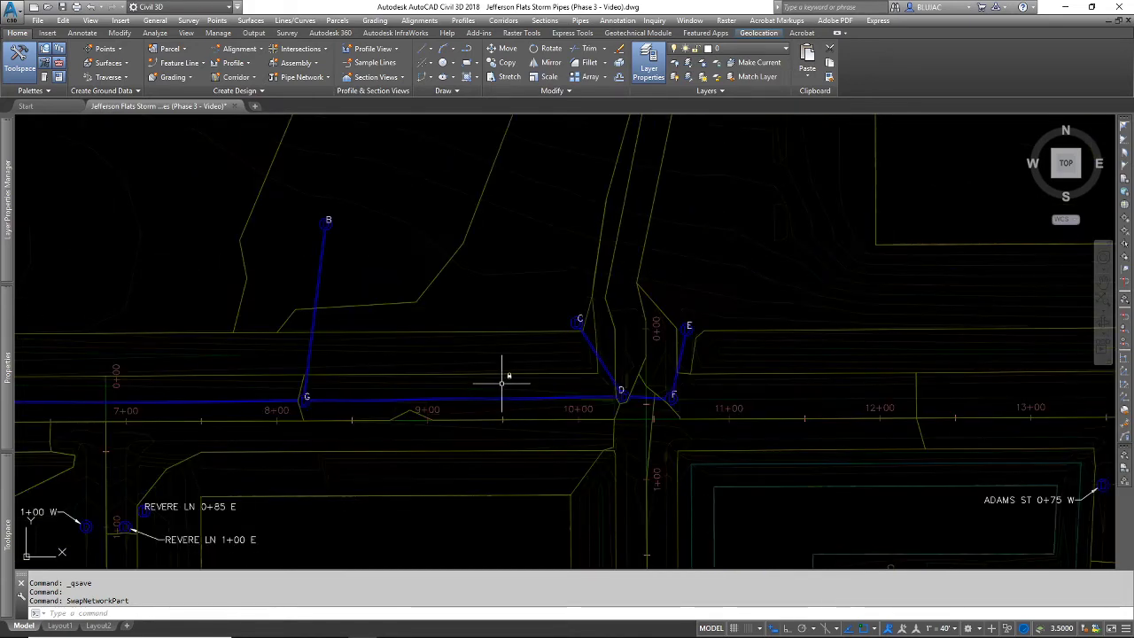
pyautogui.scroll(-2, 502, 383)
pyautogui.moveTo(496, 385); pyautogui.dragTo(678, 380, button='middle')
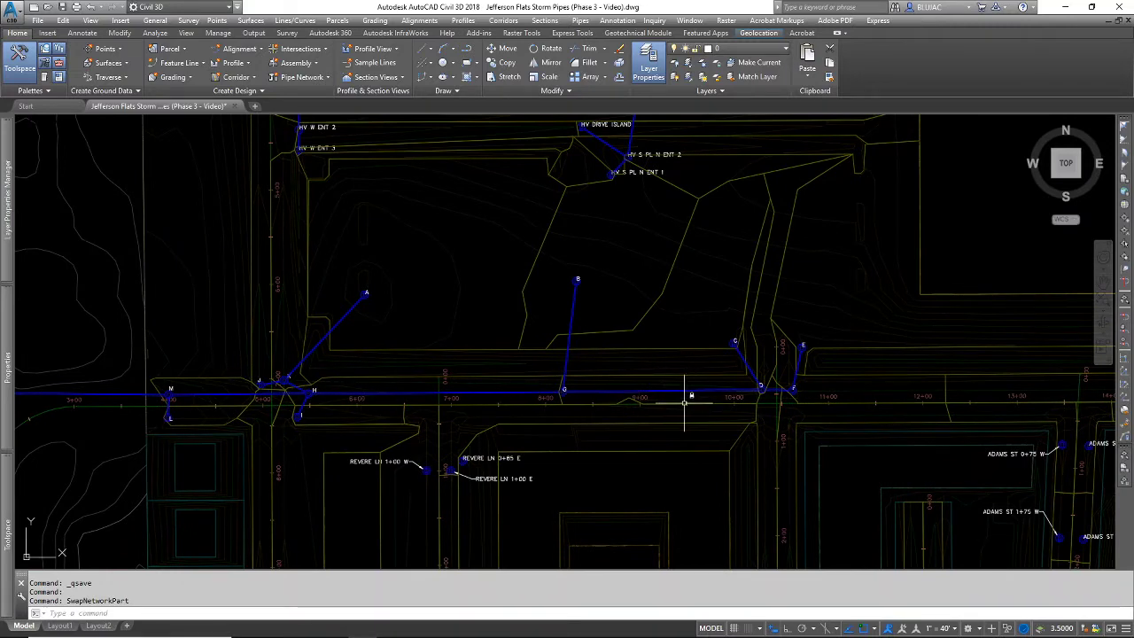
pyautogui.scroll(3, 683, 403)
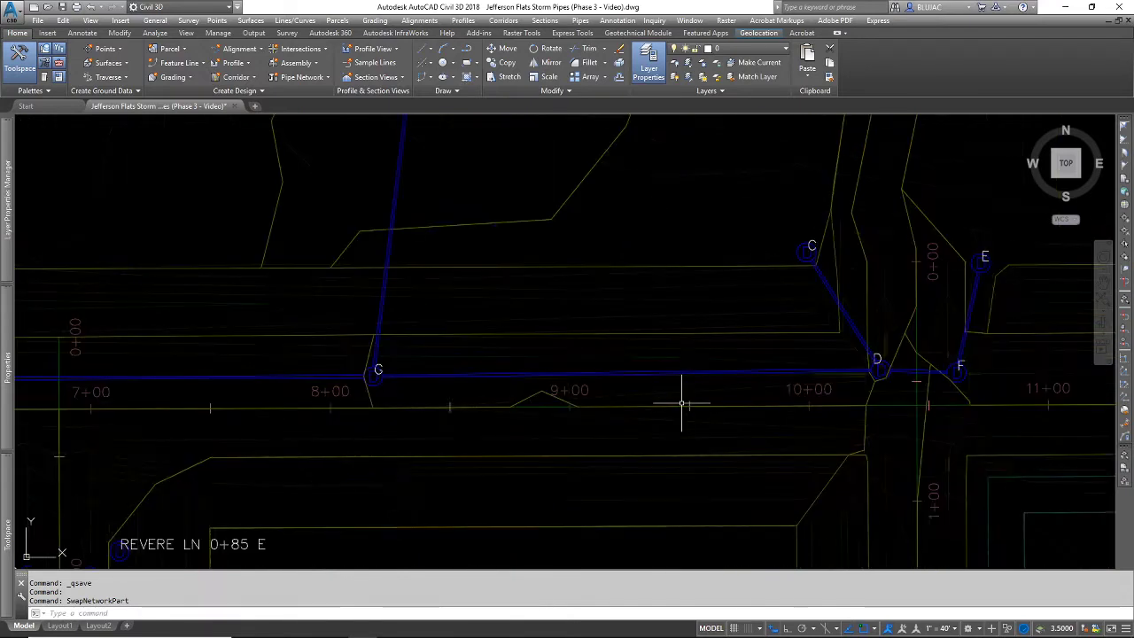
pyautogui.moveTo(677, 390); pyautogui.dragTo(608, 425, button='middle')
pyautogui.click(901, 327)
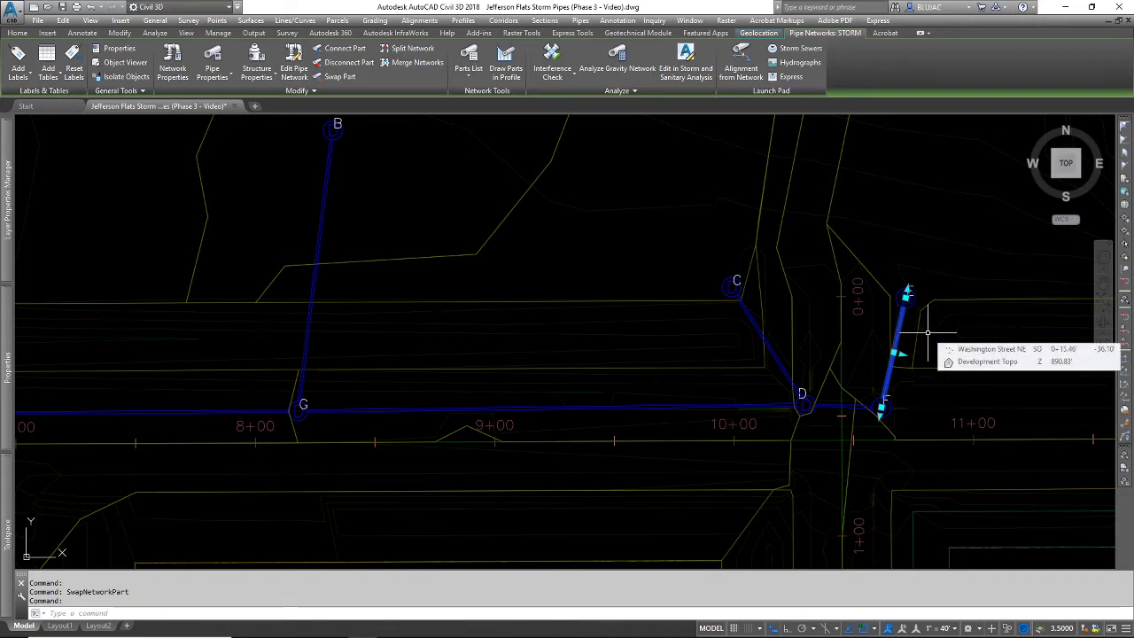
pyautogui.rightClick(932, 335)
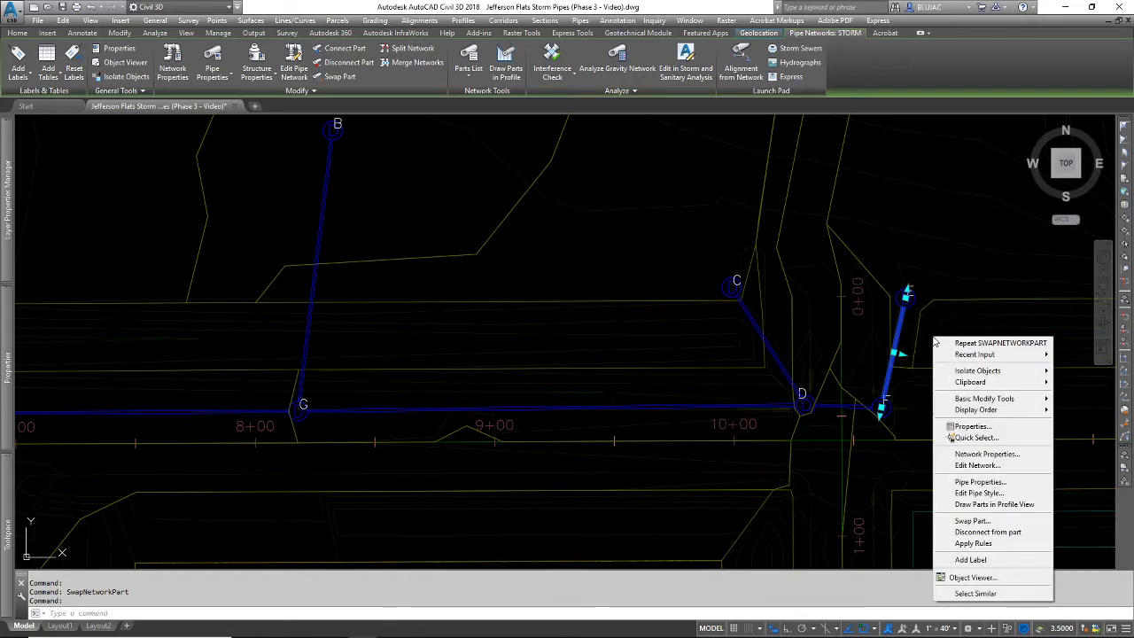
pyautogui.click(969, 522)
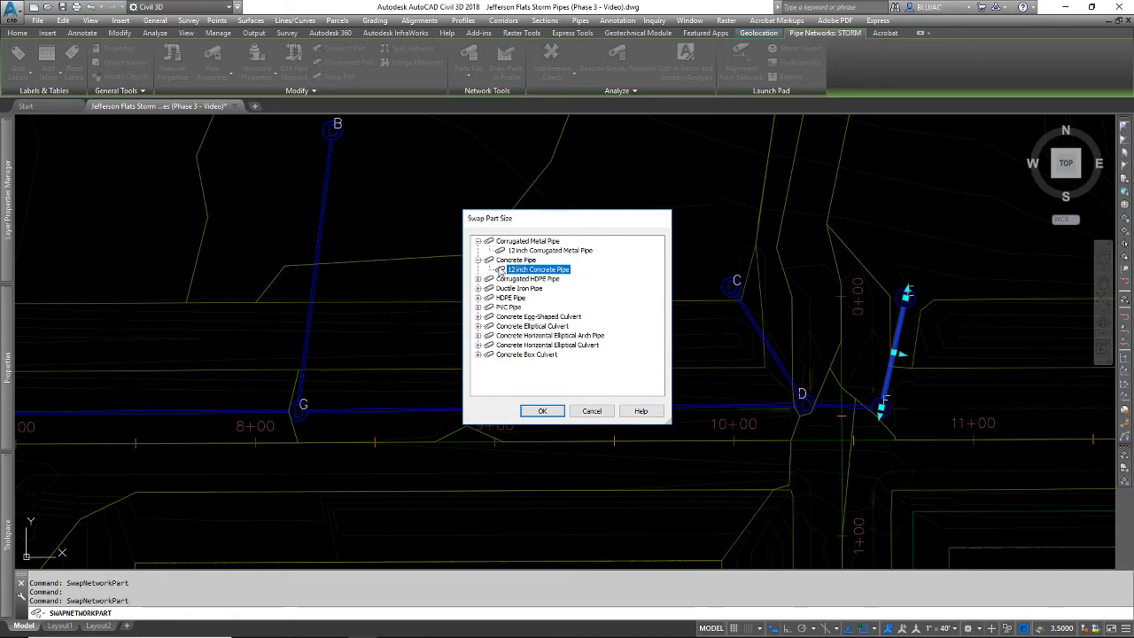
pyautogui.click(555, 410)
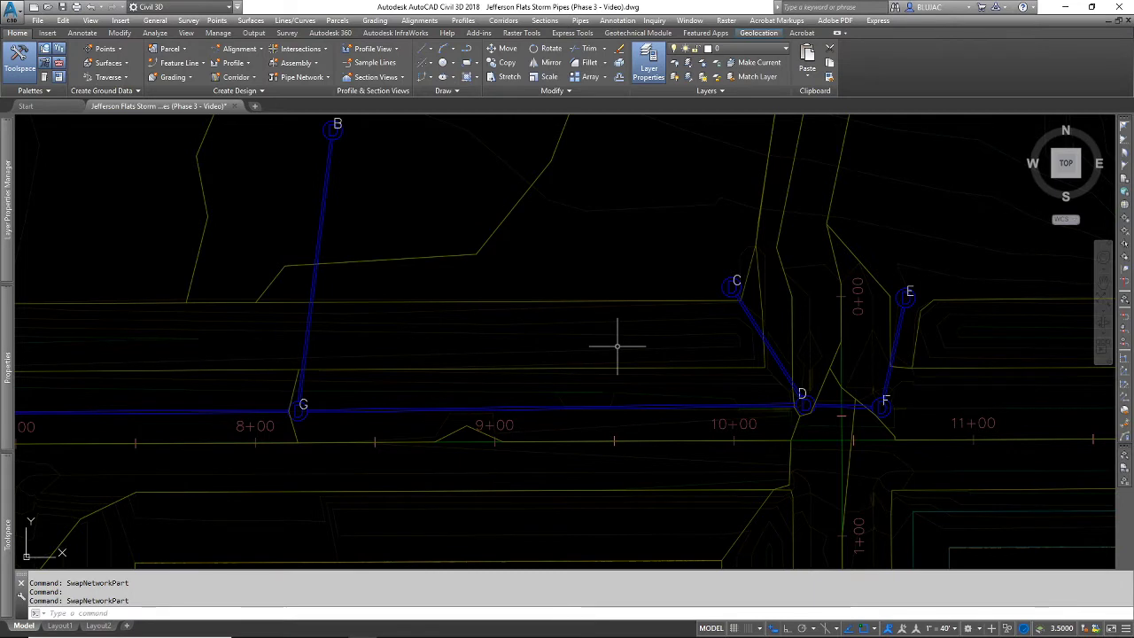
# Cancel the command and show Settings > Pipe Network > Parts Lists, including Full Catalog
pyautogui.press('Escape')
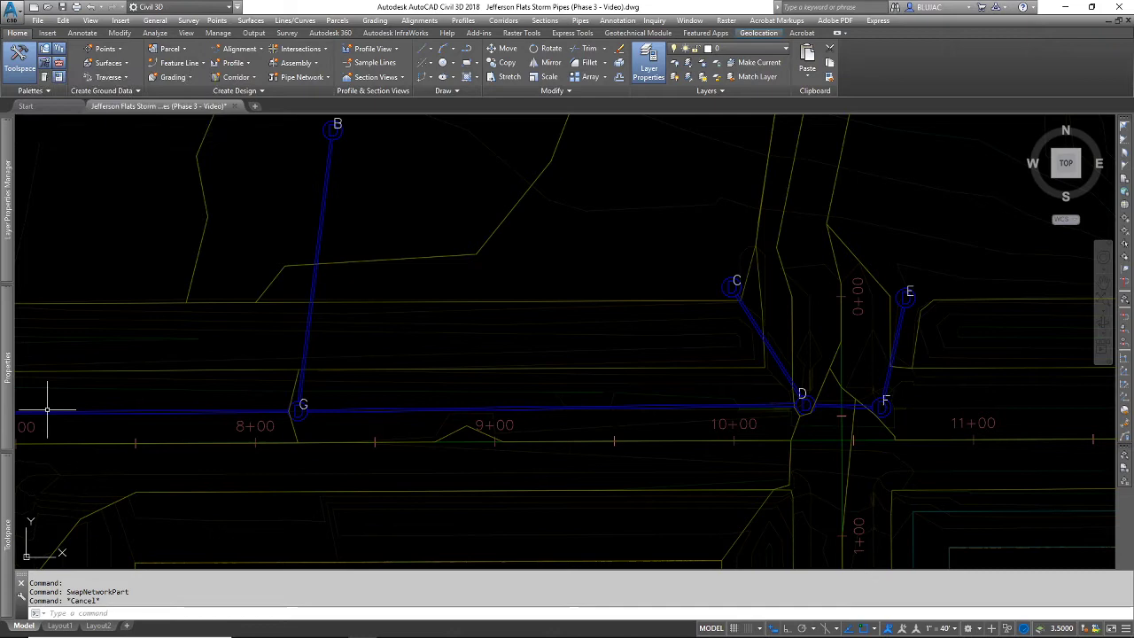
pyautogui.moveTo(7, 532)
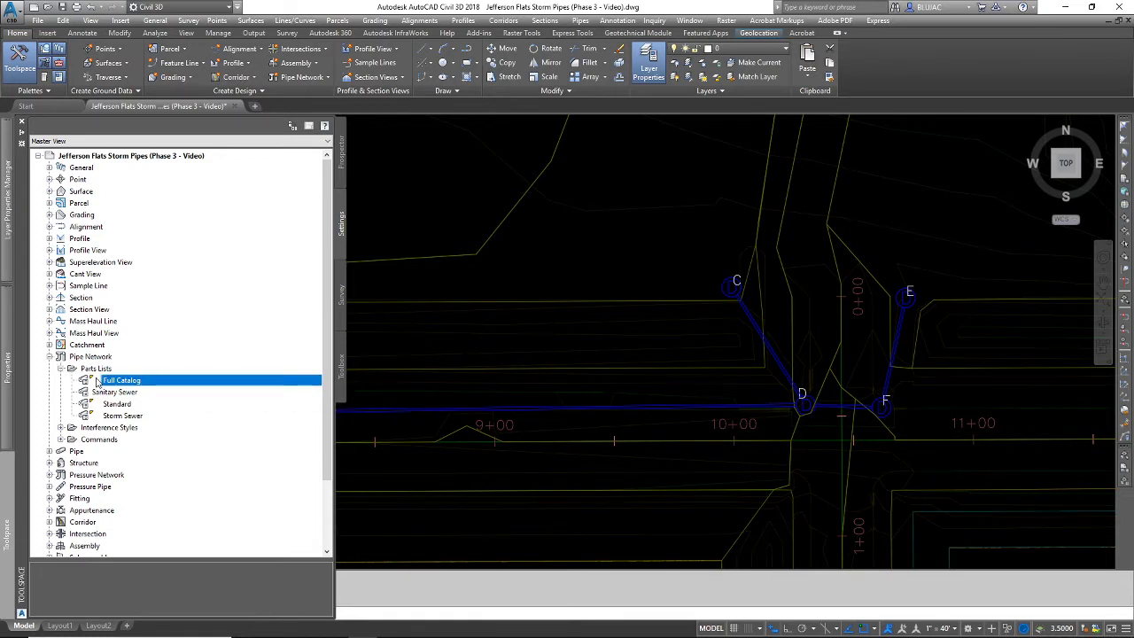
# Edit the Full Catalog parts list and expand Concrete Pipe on the Pipes tab, showing only 12 inch
pyautogui.rightClick(144, 381)
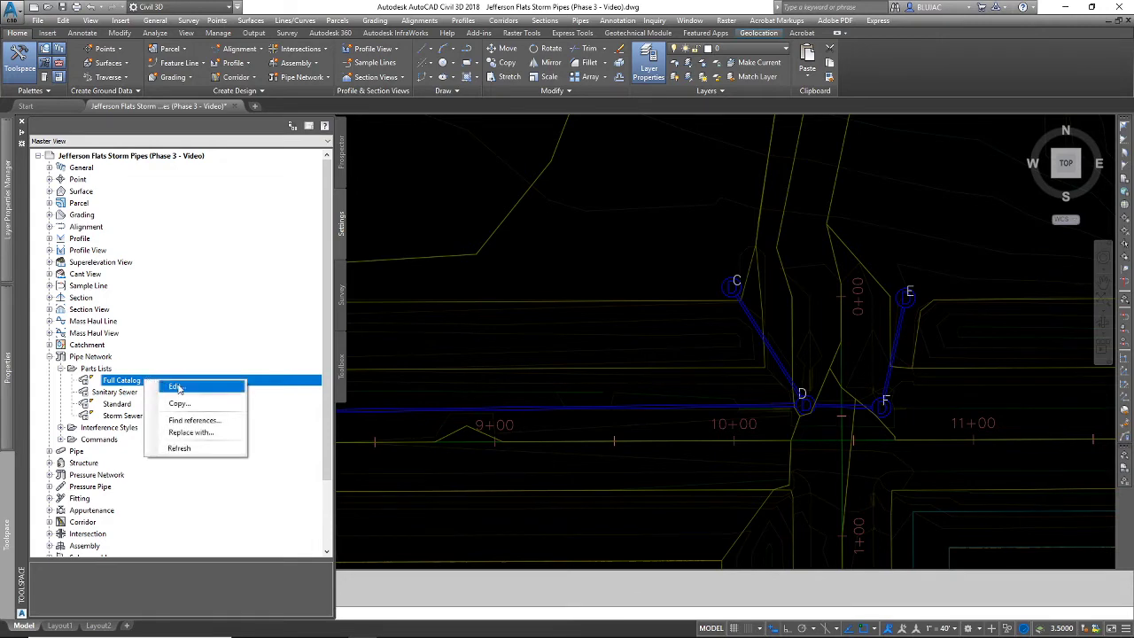
pyautogui.click(176, 387)
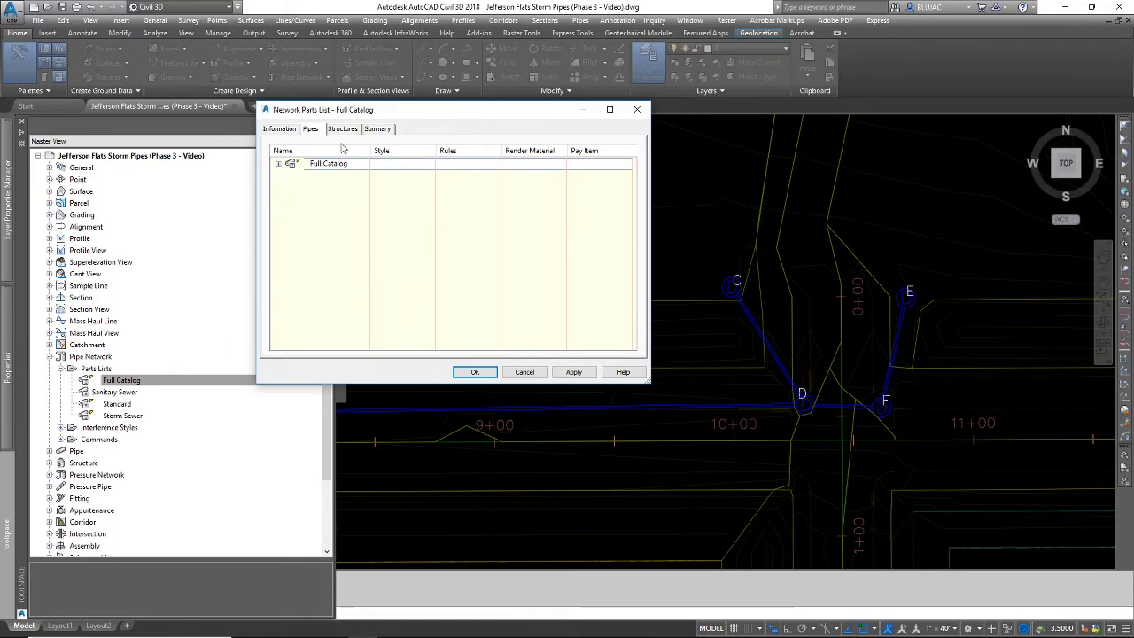
pyautogui.click(339, 131)
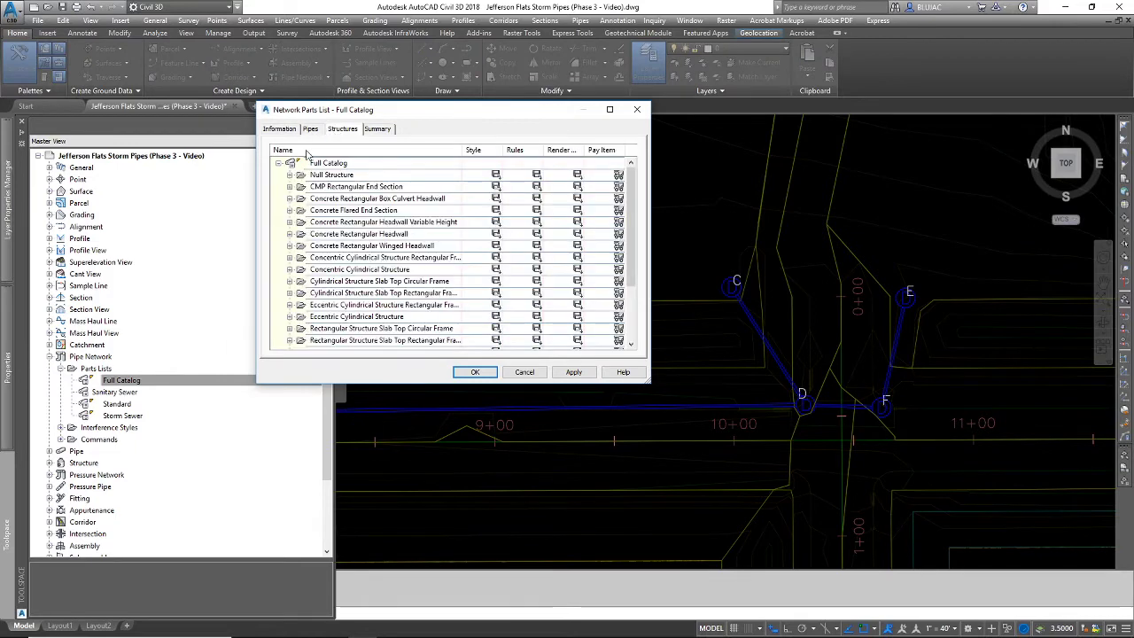
pyautogui.scroll(-2, 336, 258)
pyautogui.scroll(2, 336, 258)
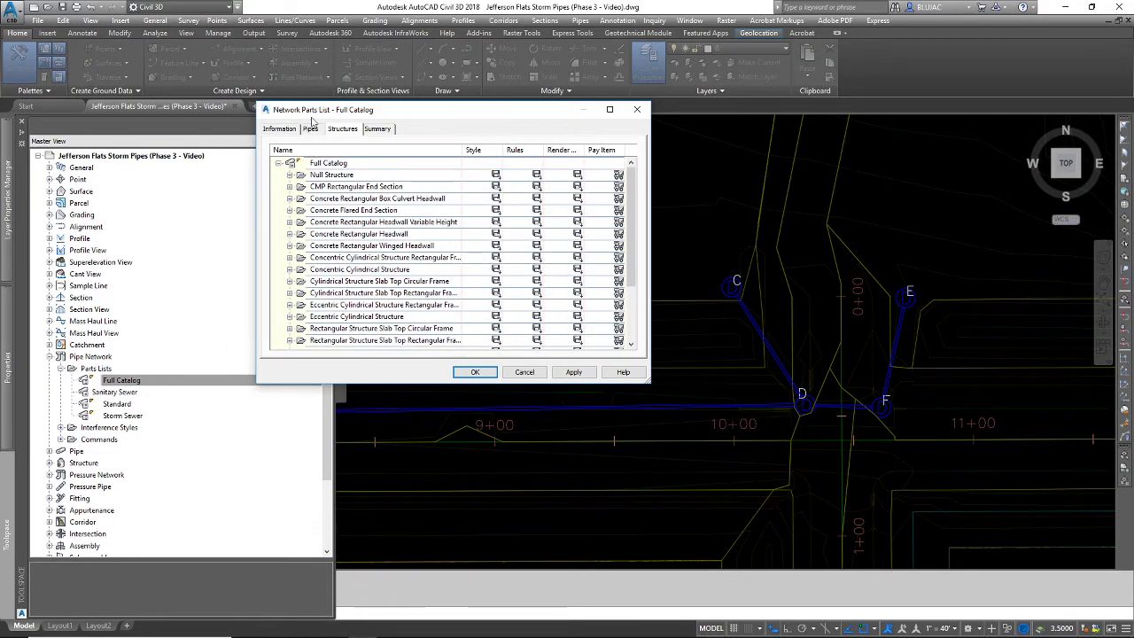
pyautogui.click(311, 129)
pyautogui.click(279, 163)
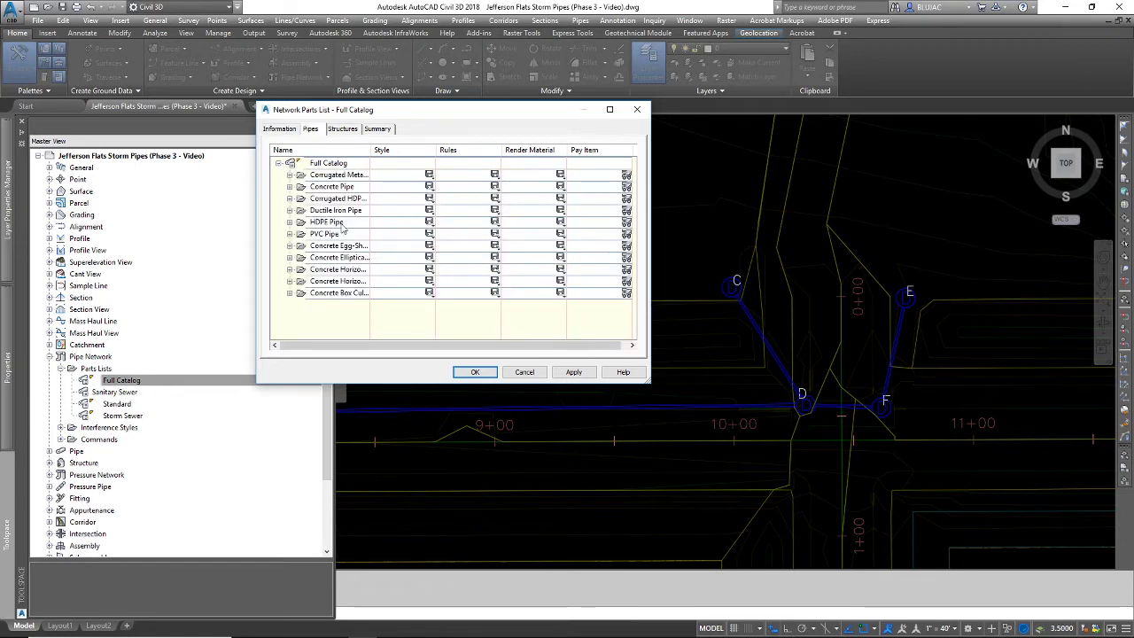
pyautogui.click(288, 187)
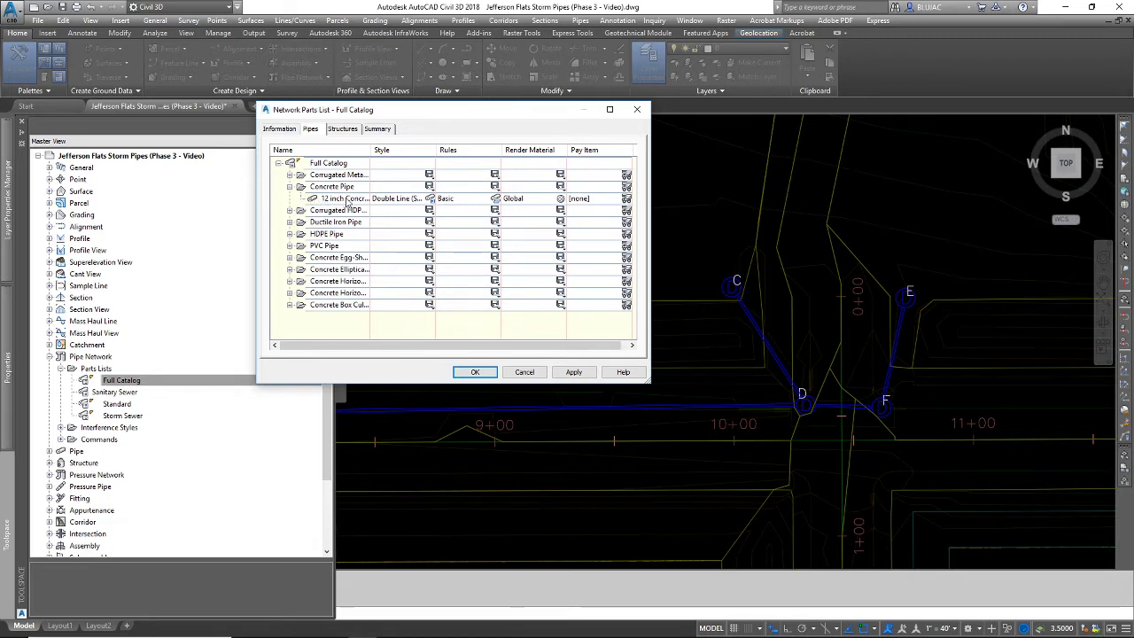
pyautogui.click(328, 187)
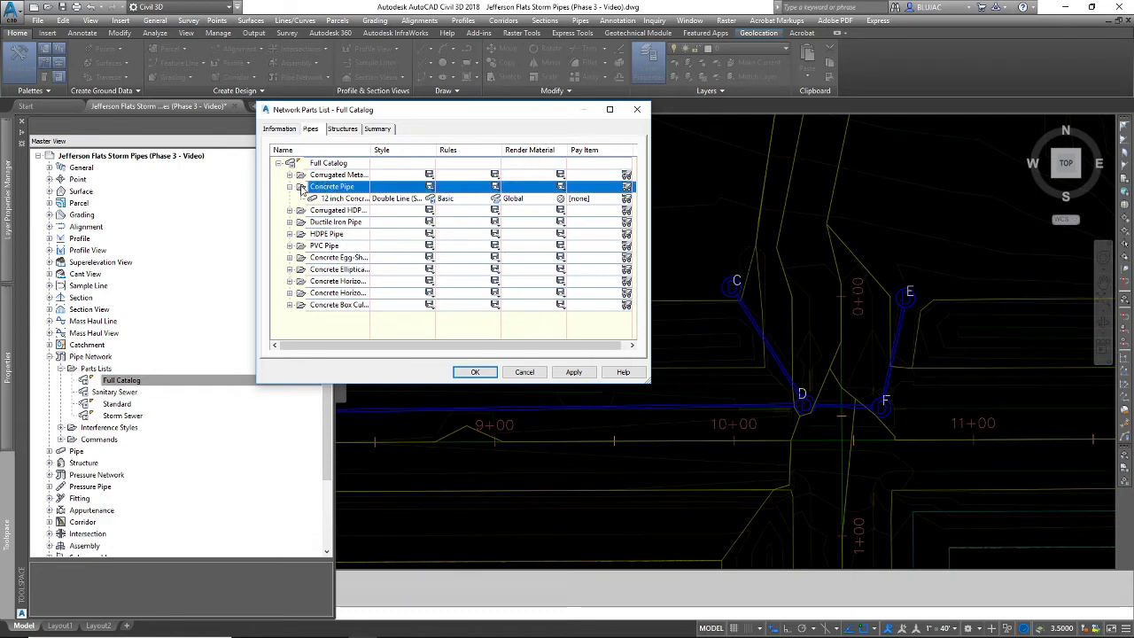
# Add Concrete Pipe sizes using all wall thickness, inner diameter and Manning coefficient values
pyautogui.rightClick(352, 187)
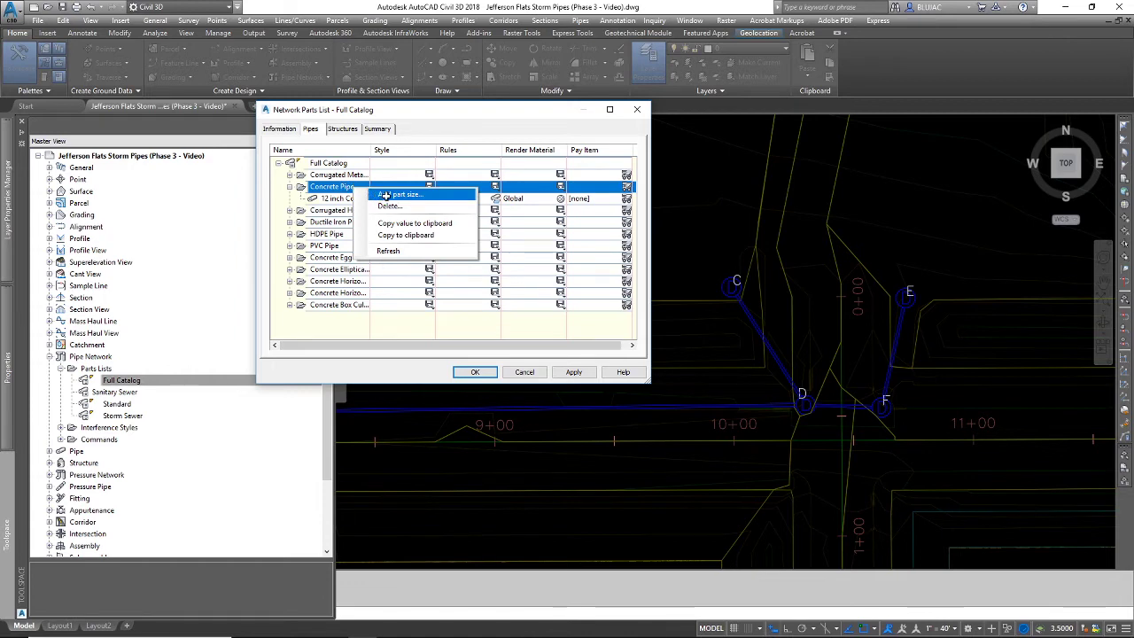
pyautogui.click(387, 195)
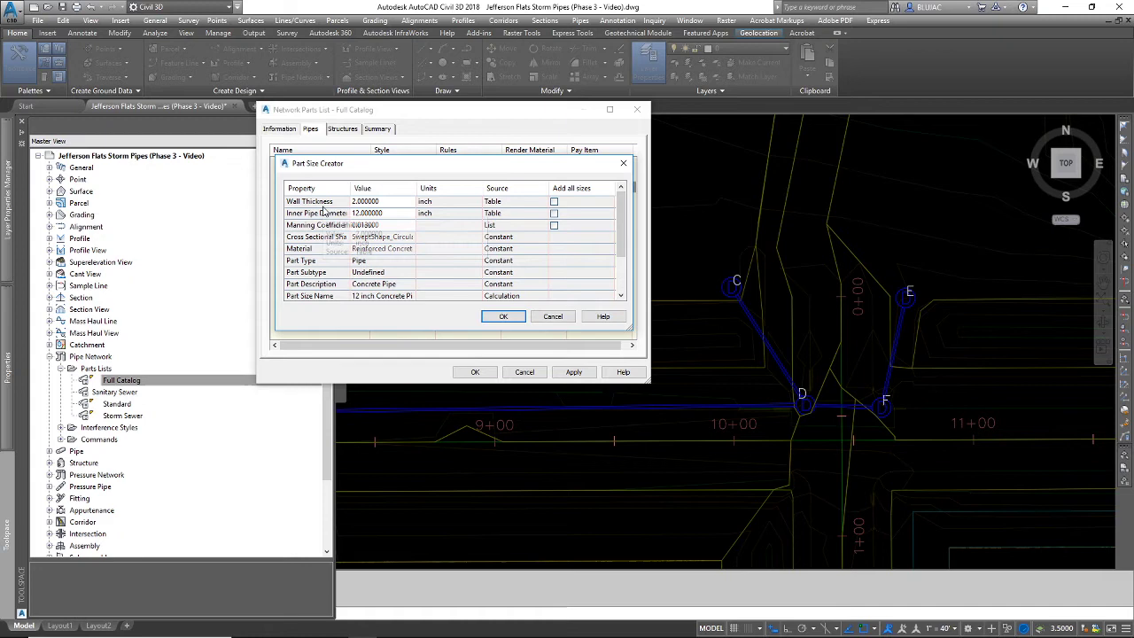
pyautogui.click(370, 212)
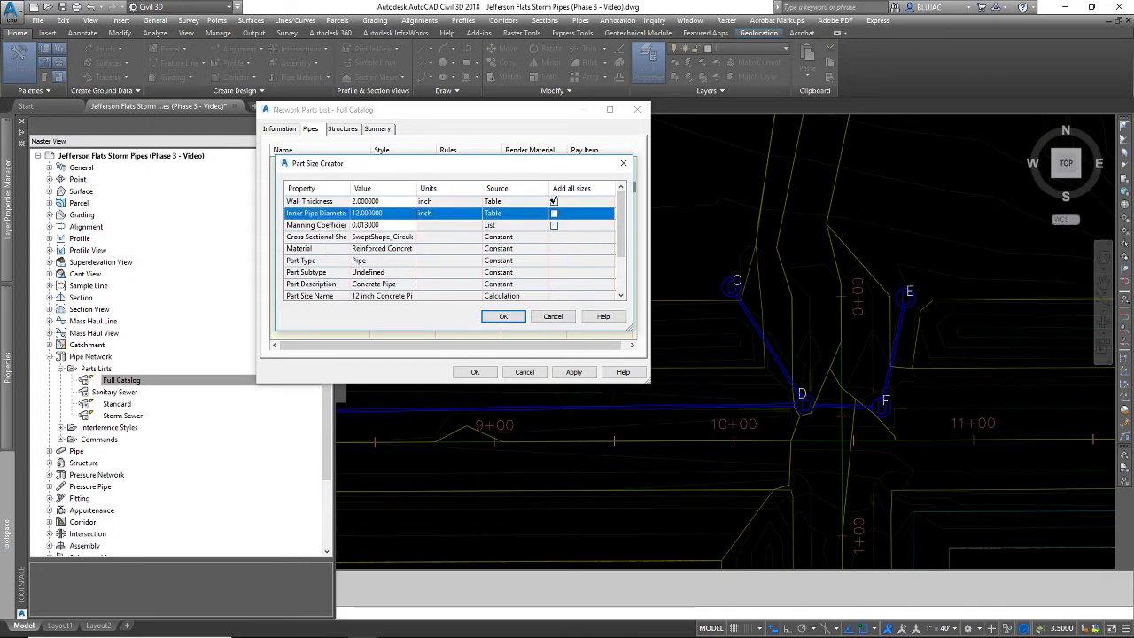
pyautogui.click(554, 202)
pyautogui.click(554, 225)
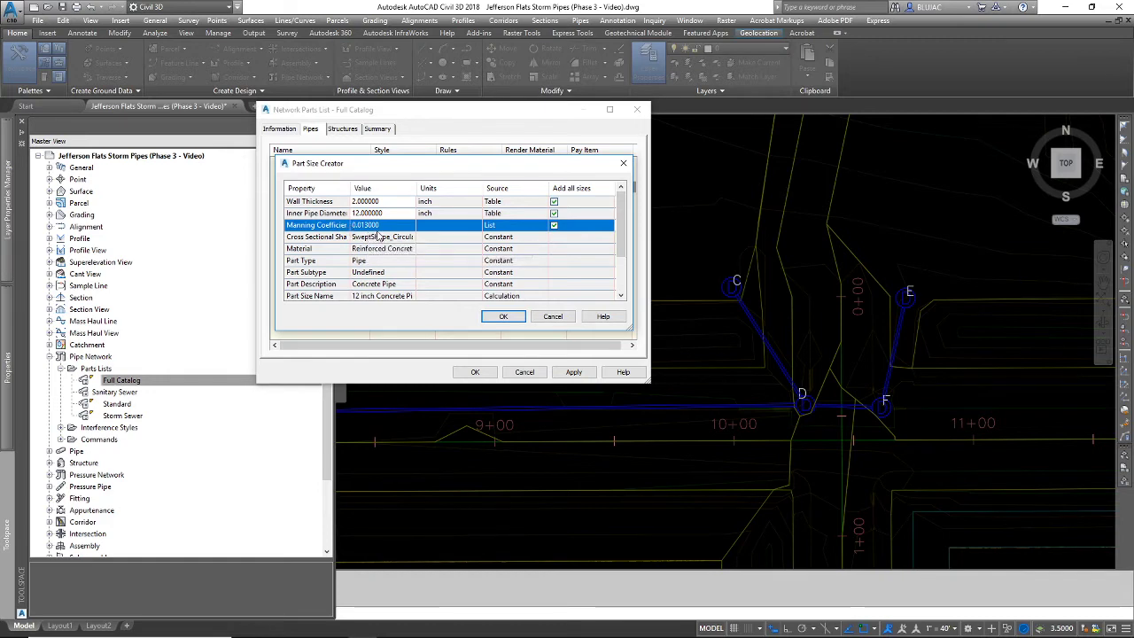
pyautogui.scroll(-2, 492, 246)
pyautogui.scroll(2, 492, 246)
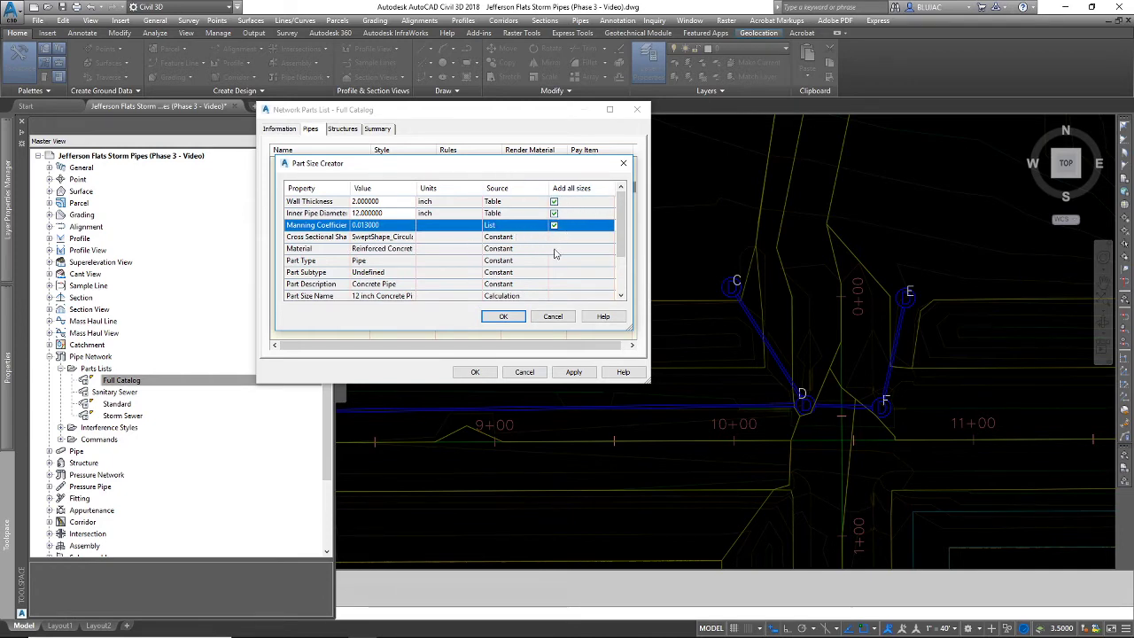
pyautogui.click(503, 316)
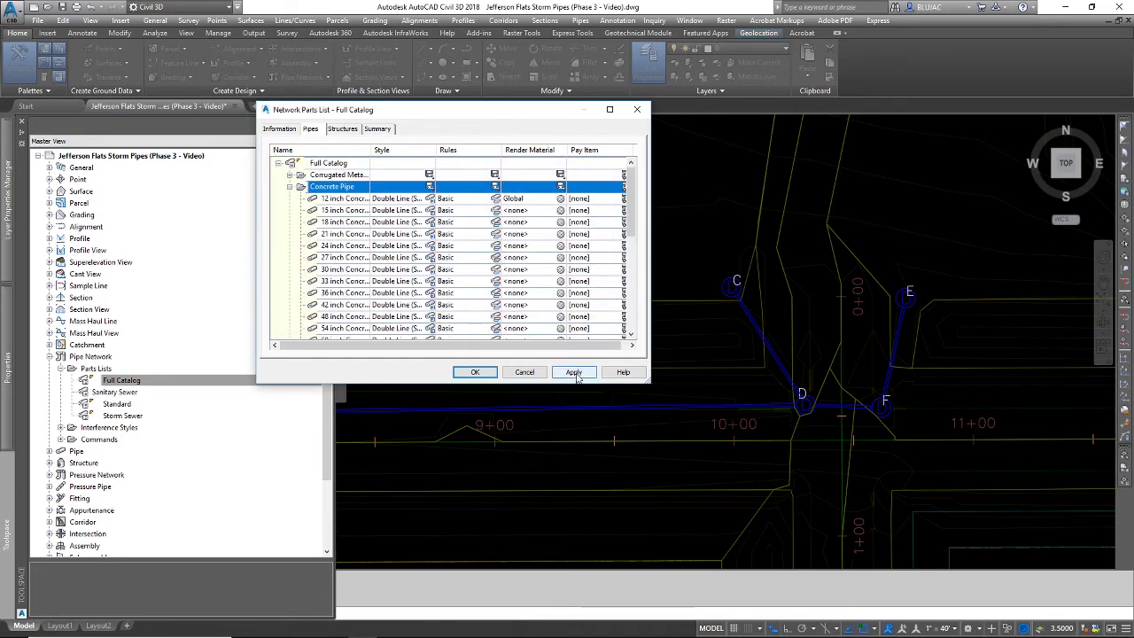
# Apply and accept the Full Catalog parts list changes
pyautogui.click(574, 372)
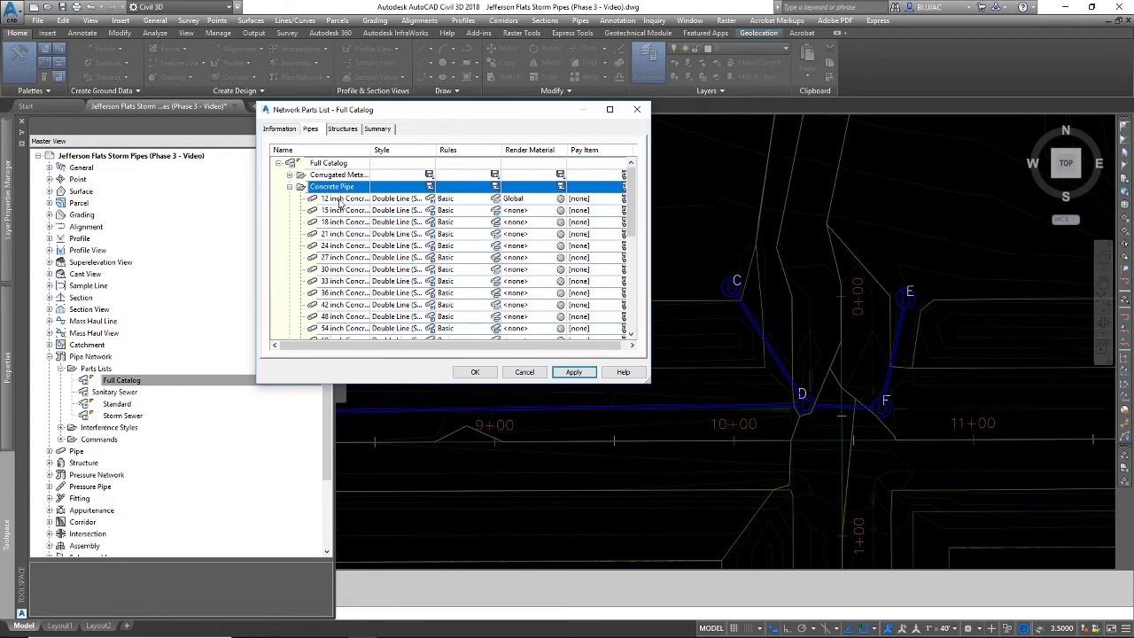
pyautogui.click(462, 375)
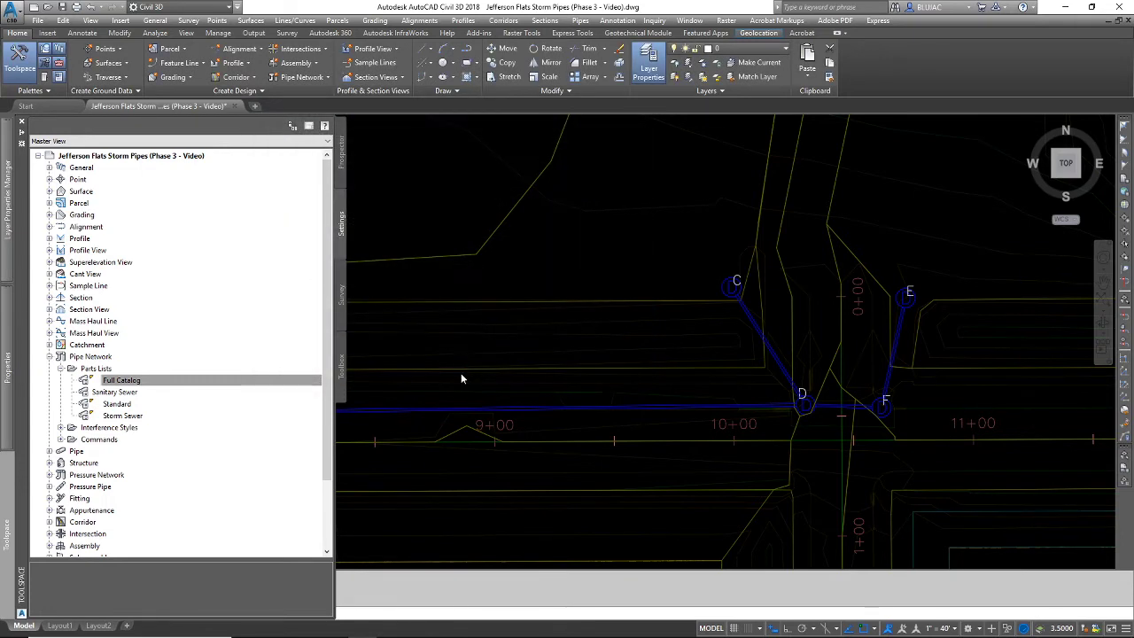
# Swap pipe E–F to the 15 inch Concrete Pipe from the expanded size list
pyautogui.click(897, 325)
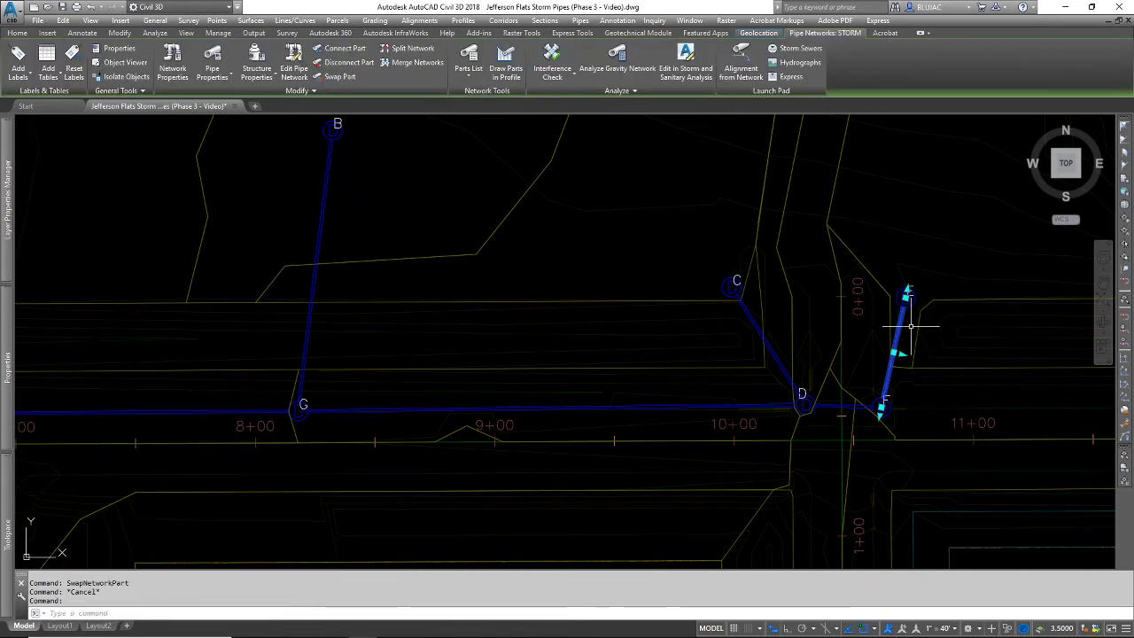
pyautogui.rightClick(910, 326)
pyautogui.click(950, 511)
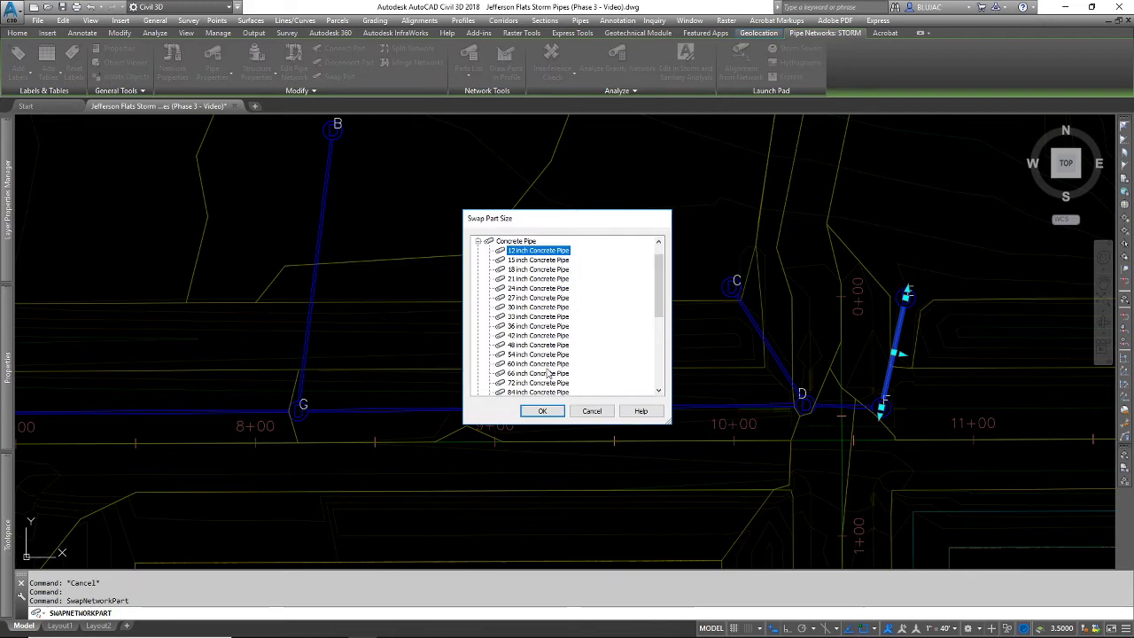
pyautogui.click(538, 261)
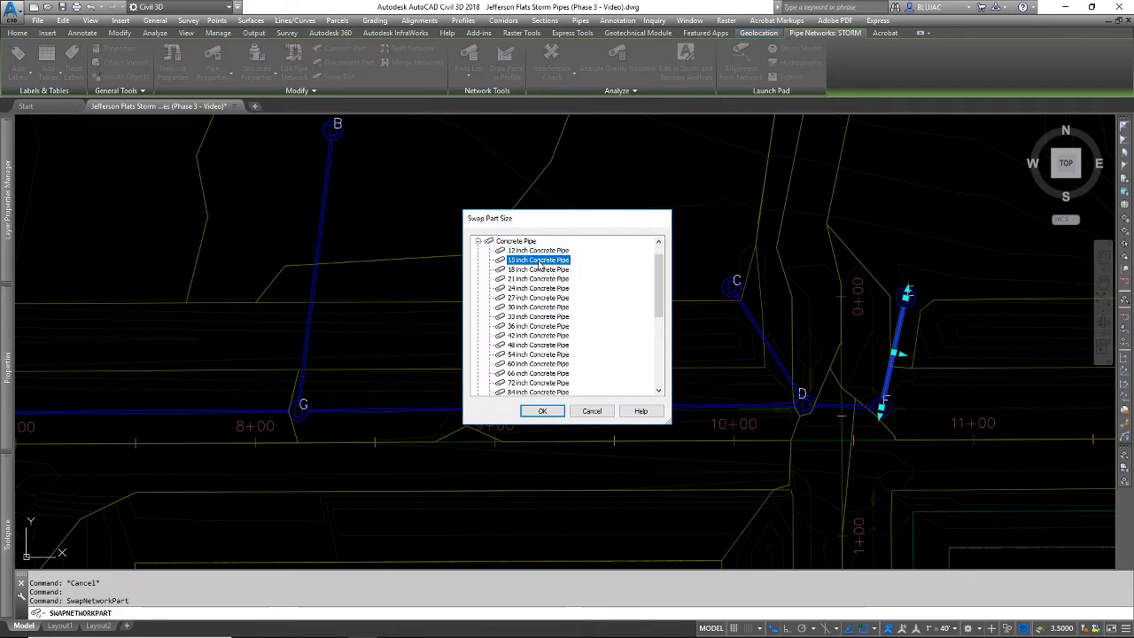
pyautogui.click(553, 416)
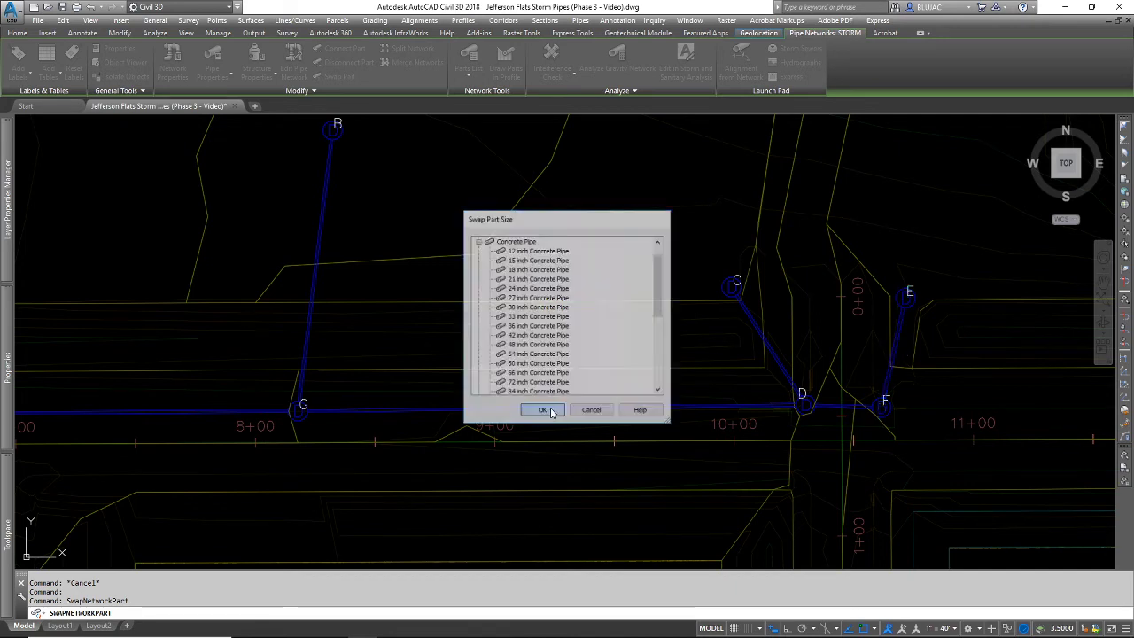
pyautogui.click(898, 324)
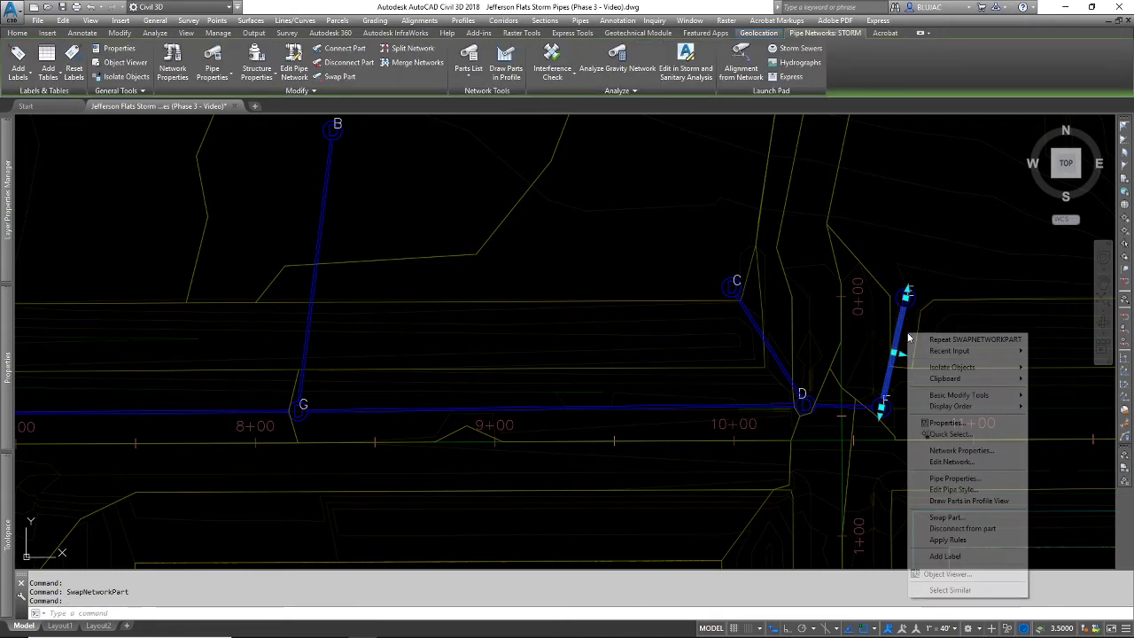
pyautogui.click(941, 479)
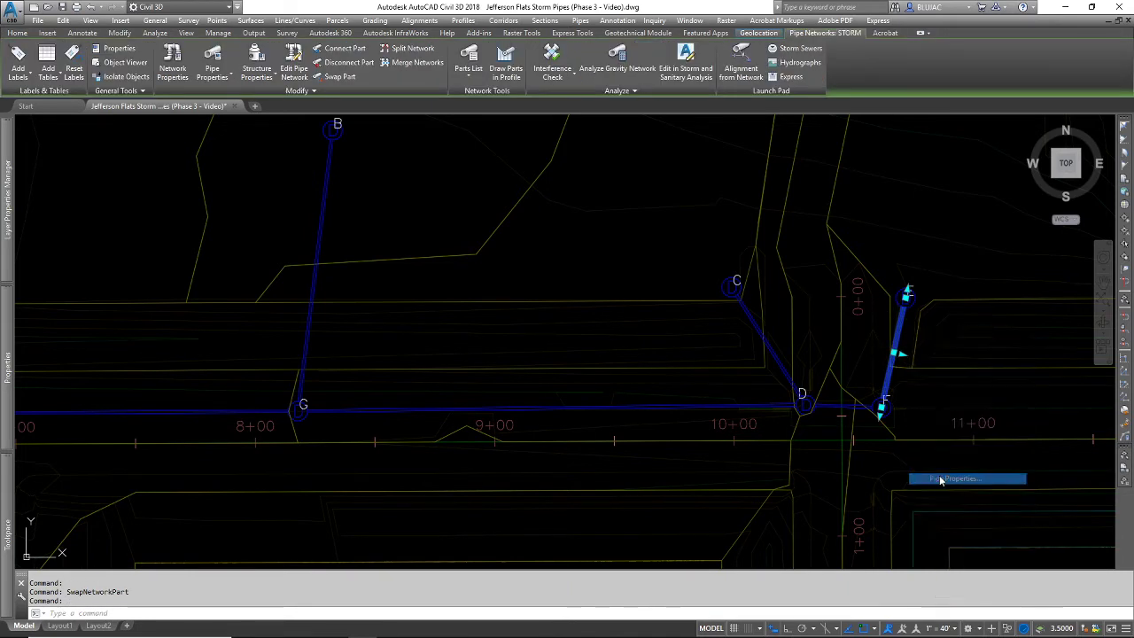
pyautogui.scroll(-2, 697, 222)
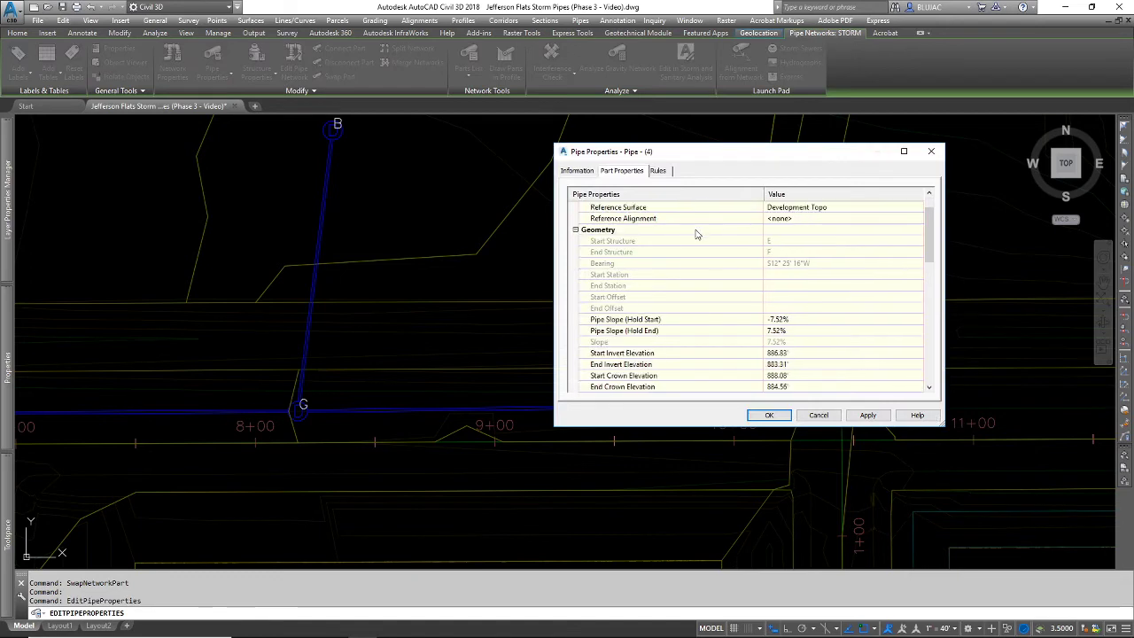
pyautogui.scroll(2, 697, 236)
pyautogui.scroll(-4, 701, 242)
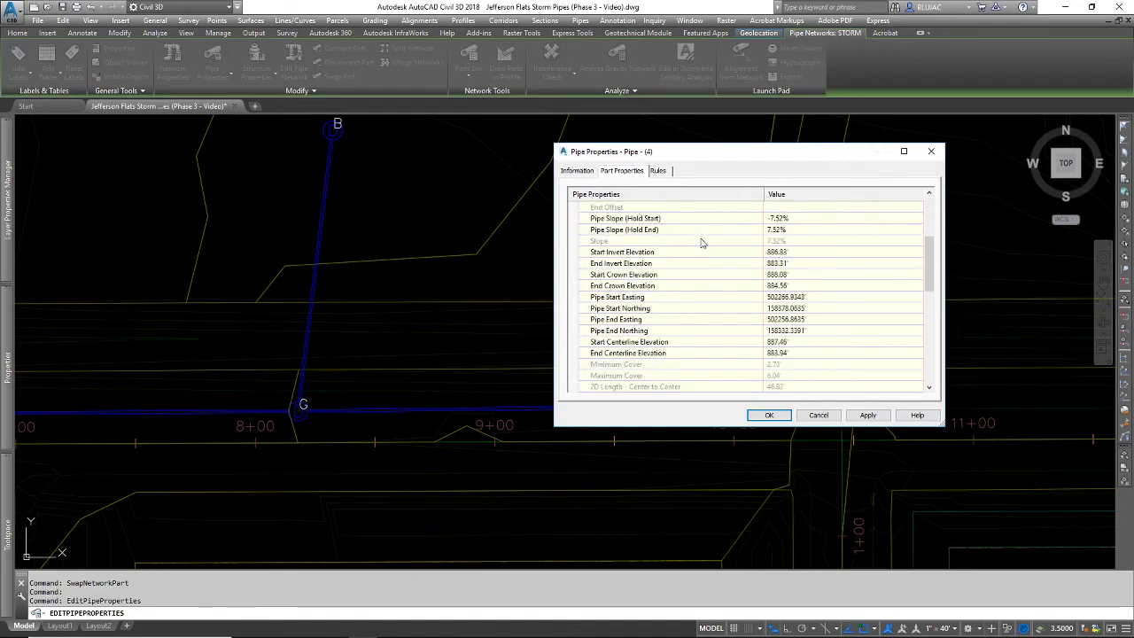
pyautogui.scroll(-2, 701, 241)
pyautogui.scroll(-7, 701, 244)
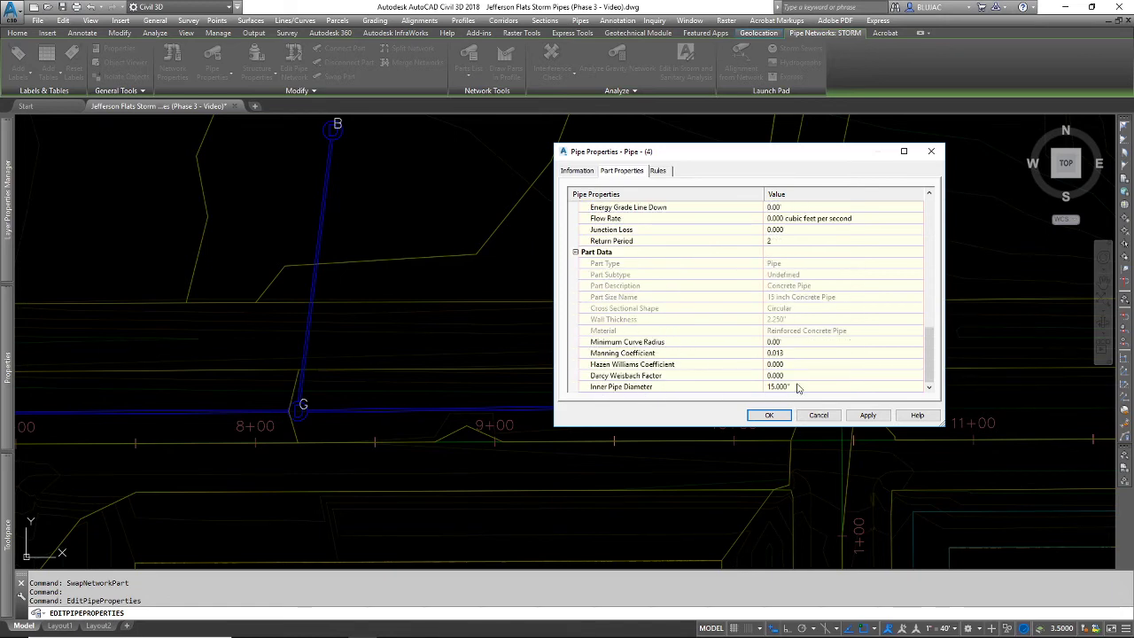
pyautogui.click(867, 414)
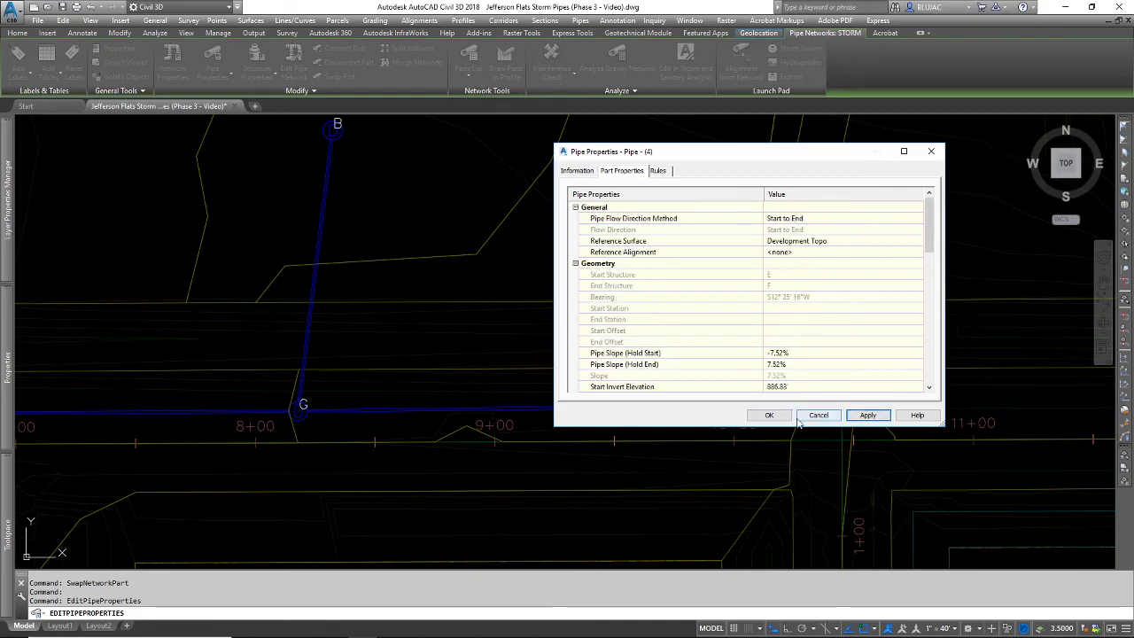
pyautogui.click(769, 414)
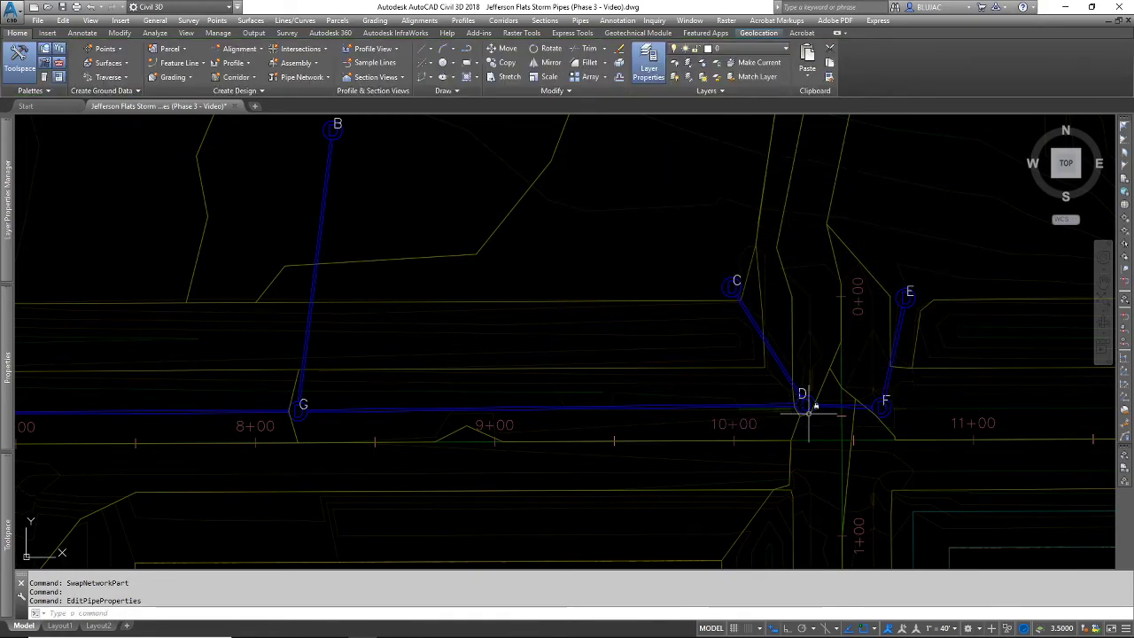
pyautogui.moveTo(1133, 54)
pyautogui.mouseDown()
pyautogui.moveTo(1133, 76)
pyautogui.moveTo(687, 226)
pyautogui.moveTo(288, 259)
pyautogui.mouseUp()
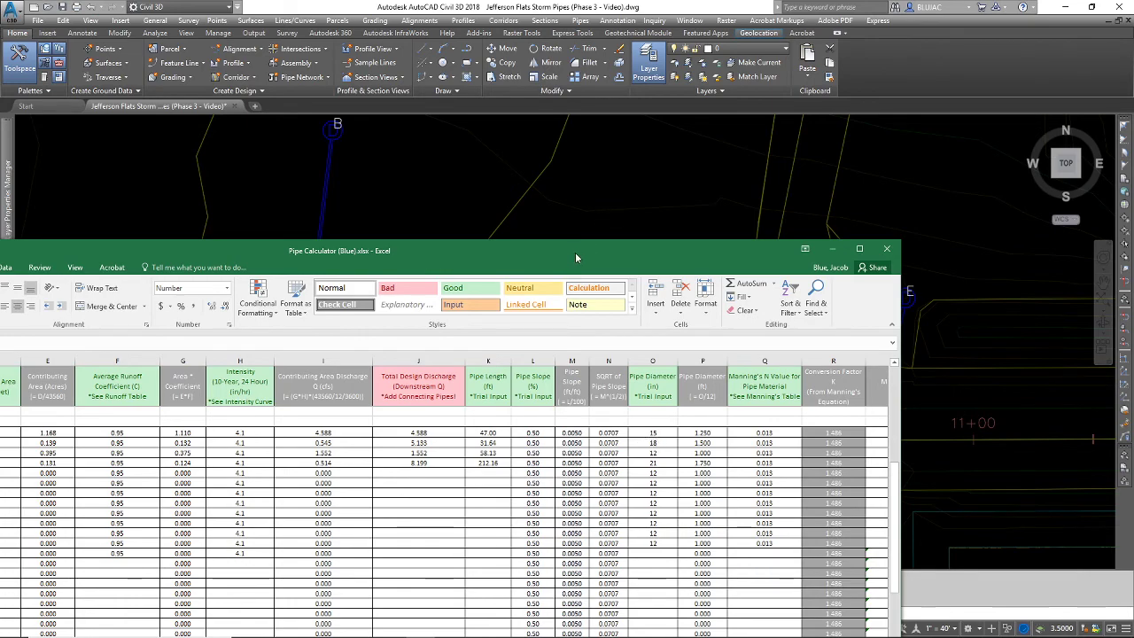
pyautogui.moveTo(575, 252); pyautogui.dragTo(1058, 223)
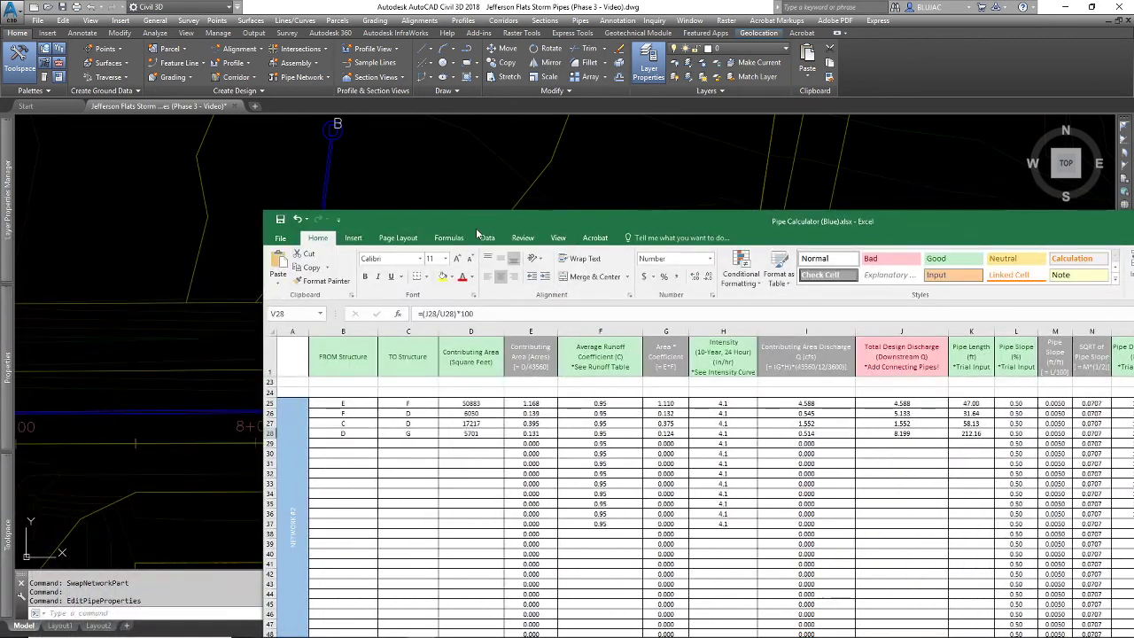
pyautogui.moveTo(490, 222); pyautogui.dragTo(1133, 212)
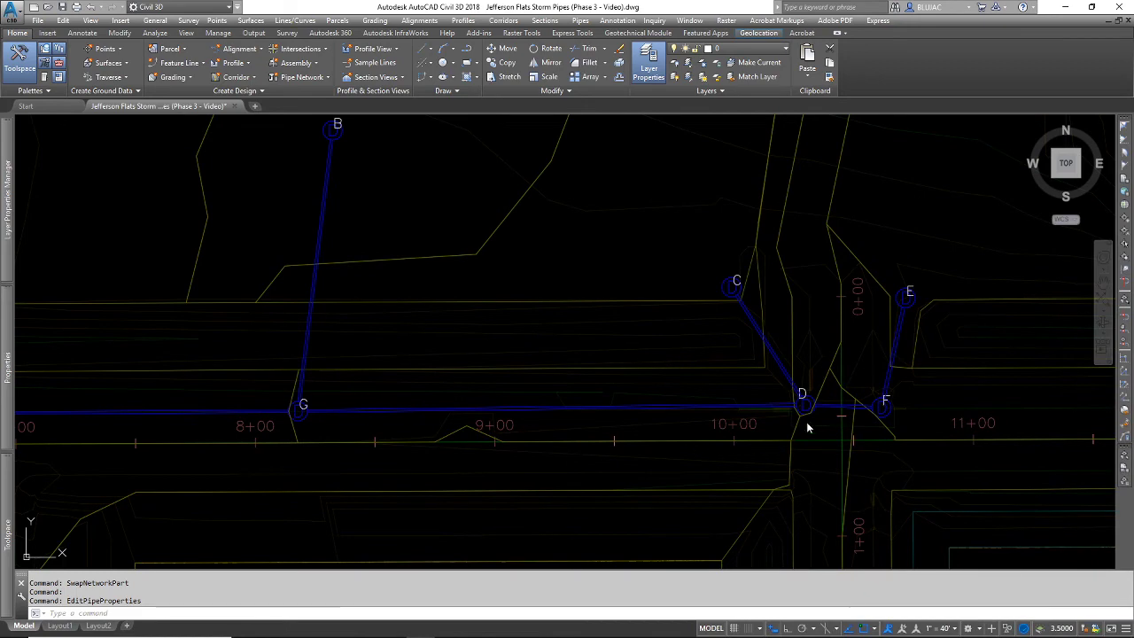
pyautogui.click(836, 407)
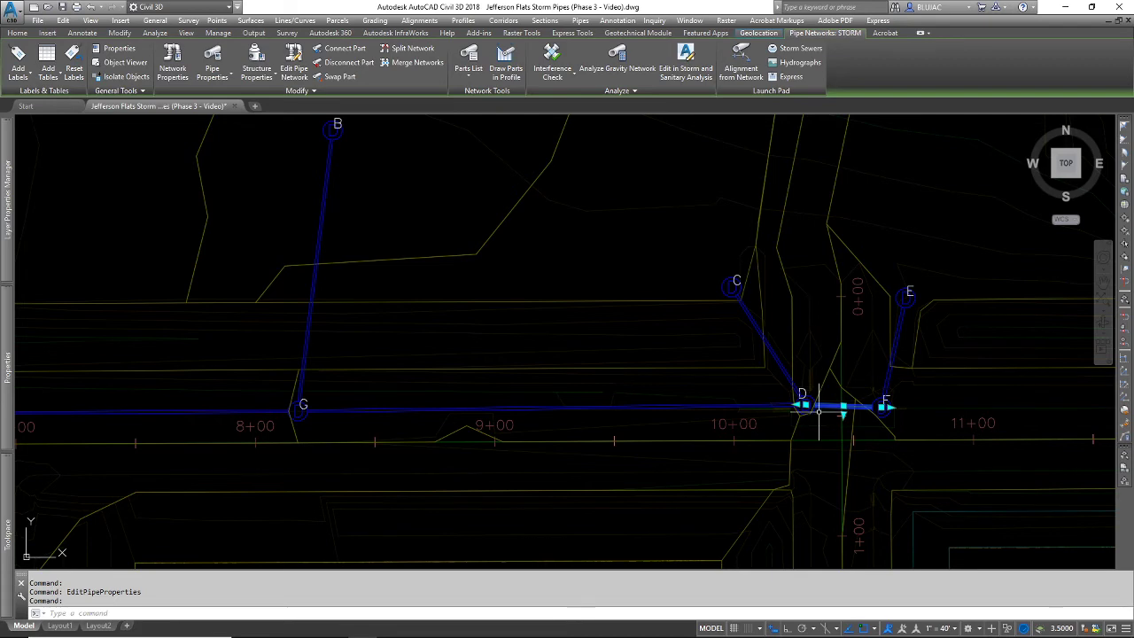
# Swap pipe F–D to the 18 inch Concrete Pipe via Swap Part Size
pyautogui.rightClick(827, 321)
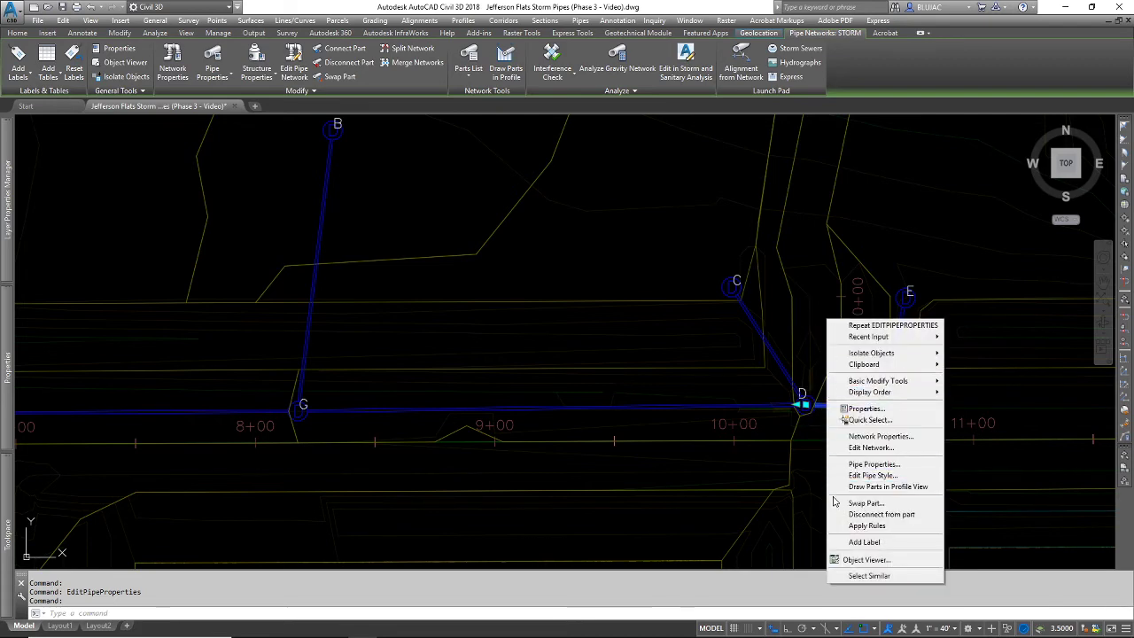
pyautogui.click(866, 502)
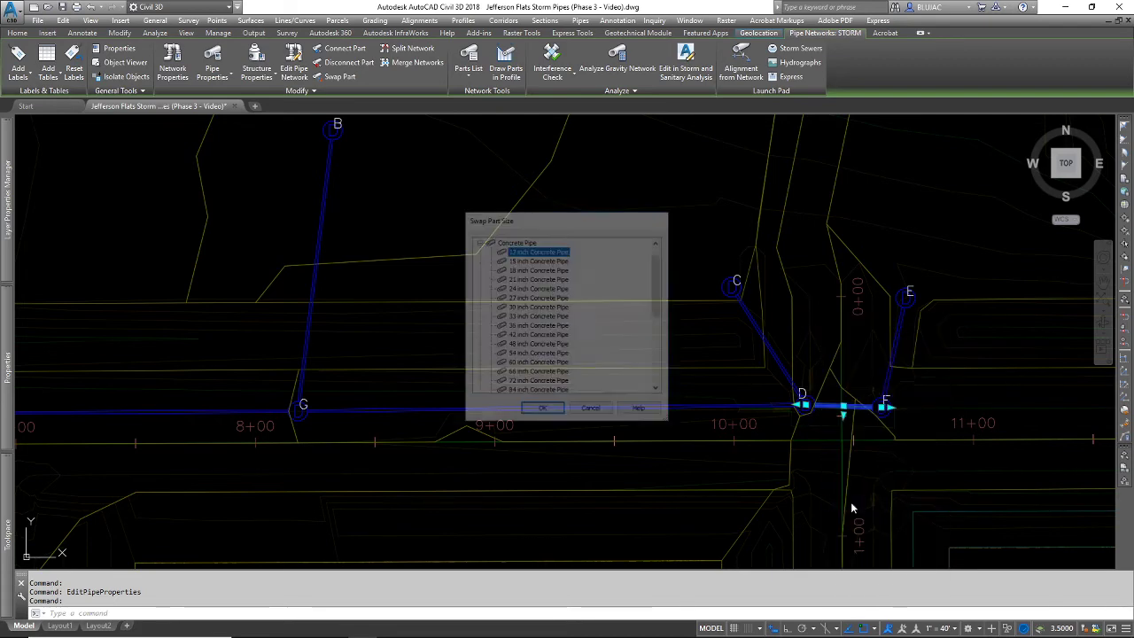
pyautogui.click(547, 269)
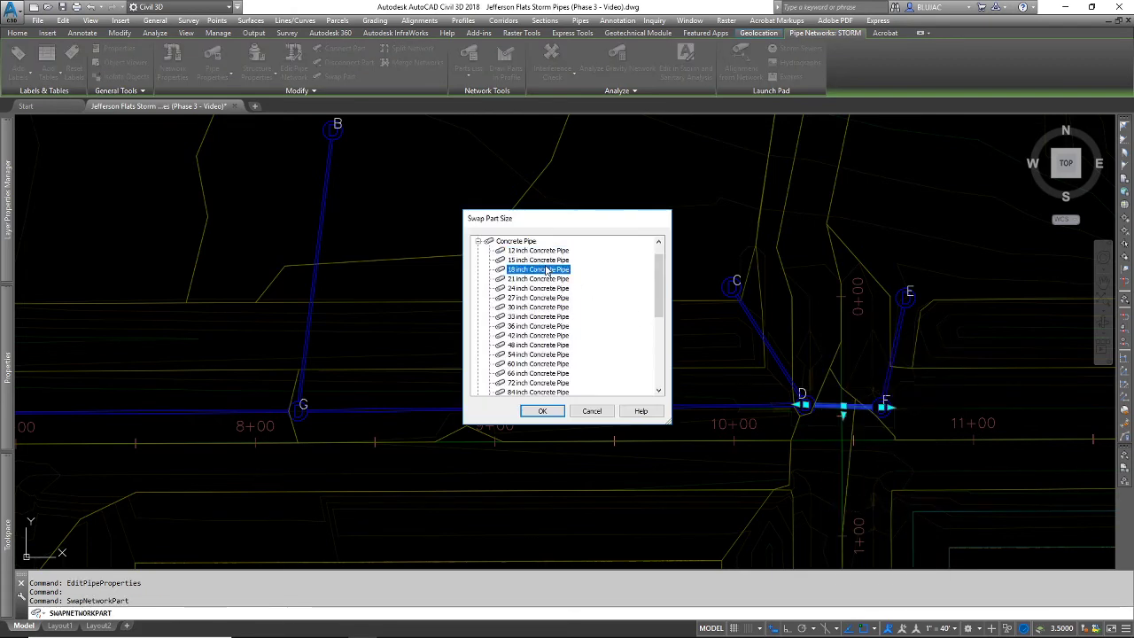
pyautogui.click(558, 413)
# Pan and zoom past structures B and G westward to the northern HV N PL branch
pyautogui.scroll(-2, 790, 382)
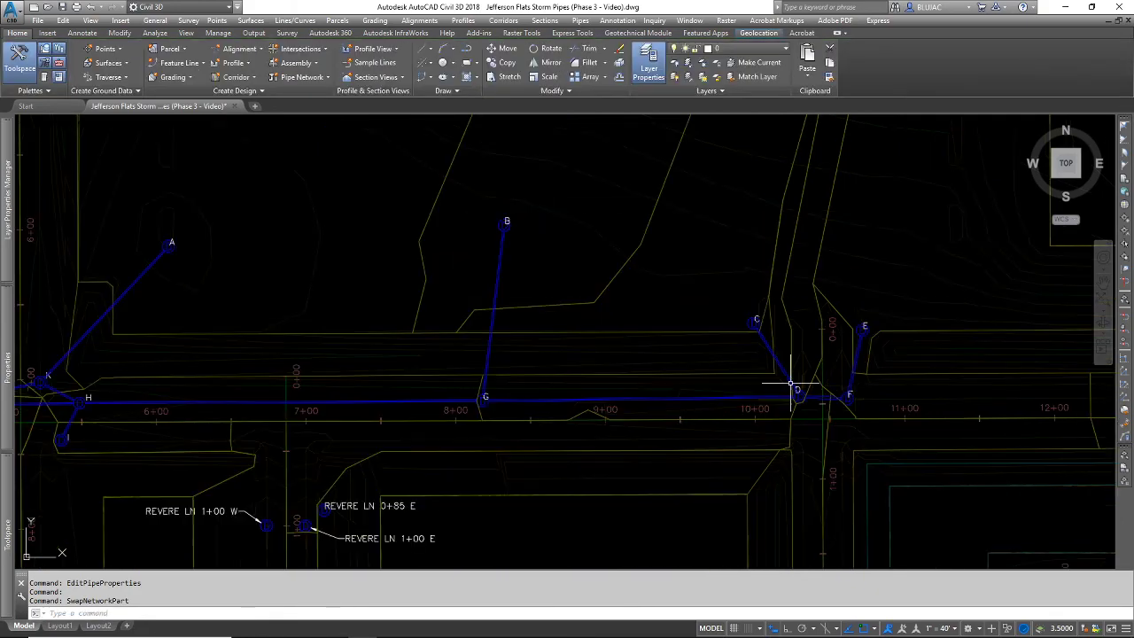
pyautogui.scroll(2, 588, 367)
pyautogui.moveTo(587, 372); pyautogui.dragTo(704, 405, button='middle')
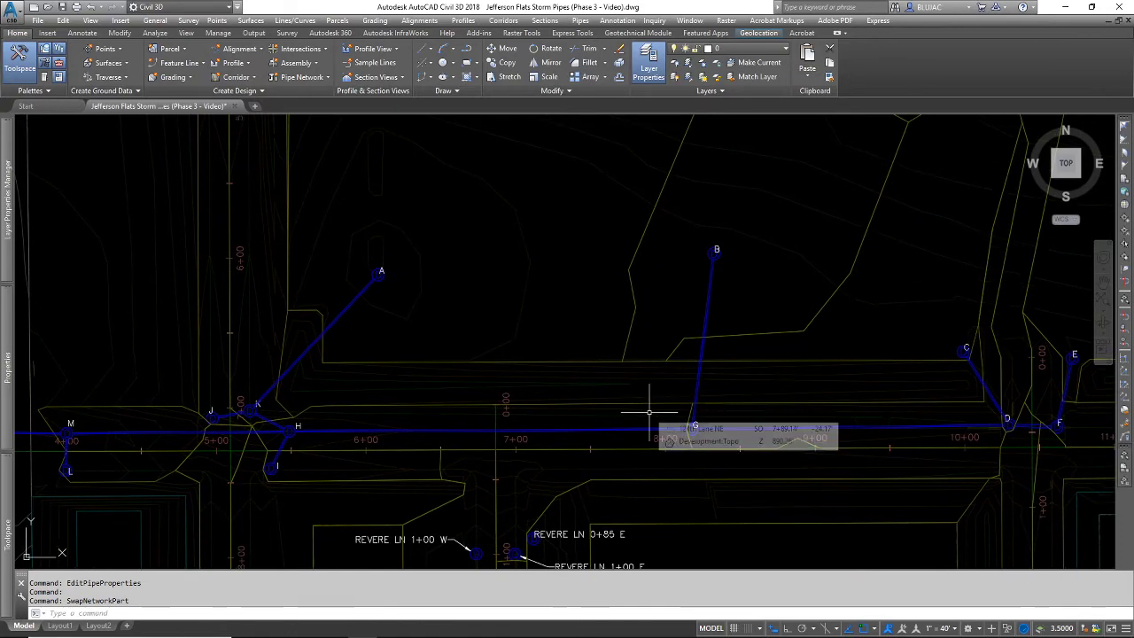
pyautogui.scroll(-2, 545, 397)
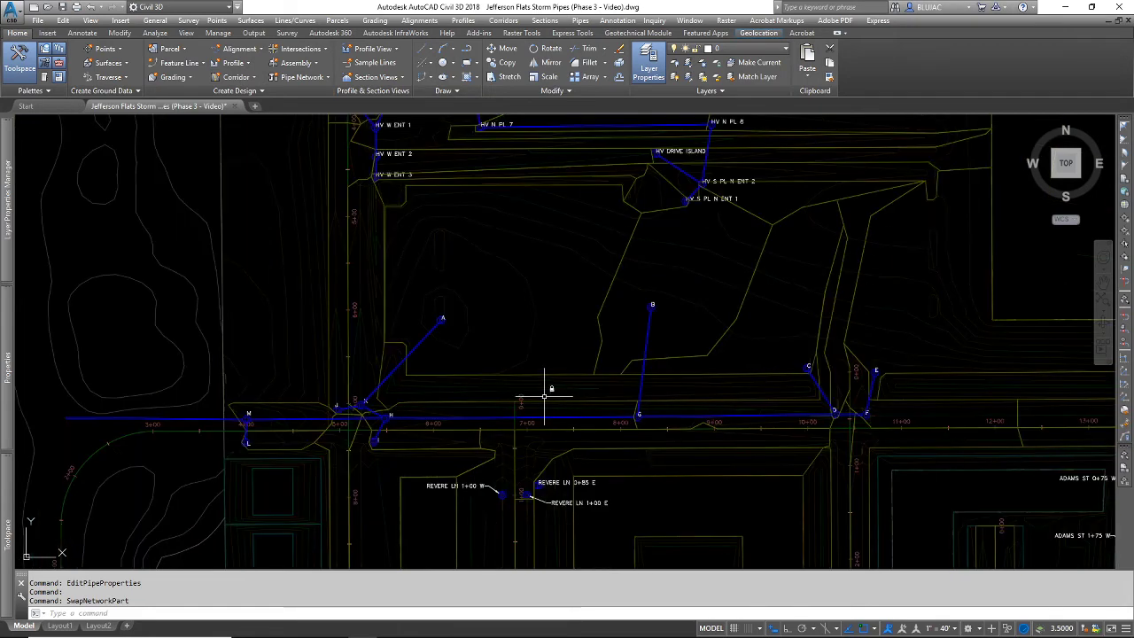
pyautogui.moveTo(544, 397)
pyautogui.mouseDown(button='middle')
pyautogui.moveTo(591, 399)
pyautogui.moveTo(584, 371)
pyautogui.mouseUp(button='middle')
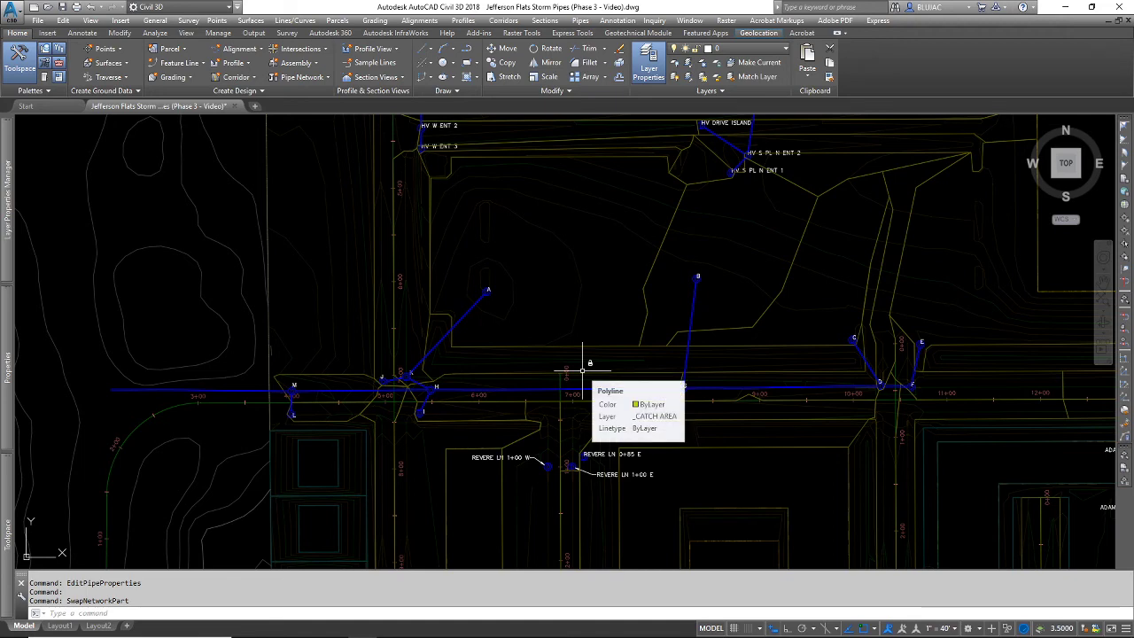
pyautogui.moveTo(266, 377); pyautogui.dragTo(394, 387, button='middle')
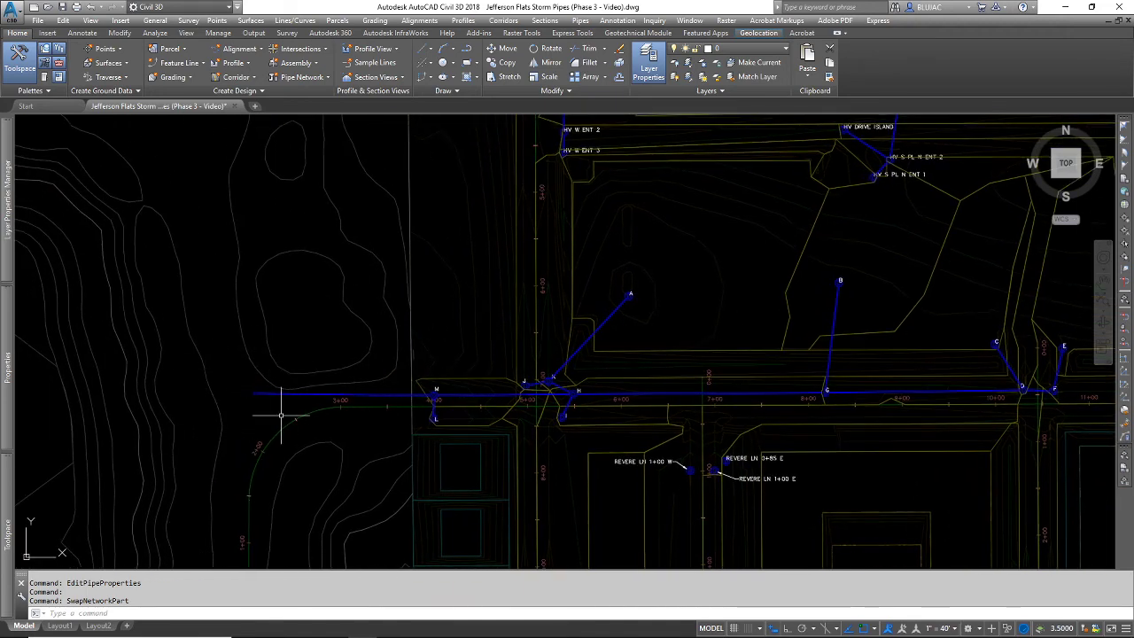
pyautogui.moveTo(357, 202); pyautogui.dragTo(261, 539, button='middle')
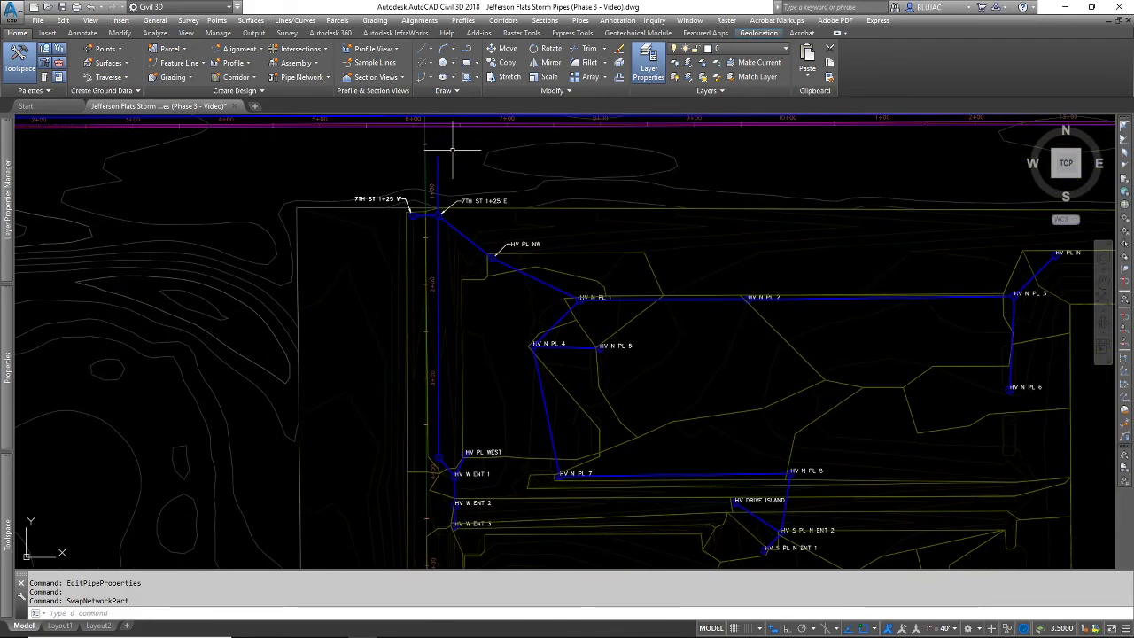
# Zoom out around the site, then zoom and pan back to the main line from M to F
pyautogui.scroll(-4, 452, 151)
pyautogui.moveTo(366, 146); pyautogui.dragTo(366, 130, button='middle')
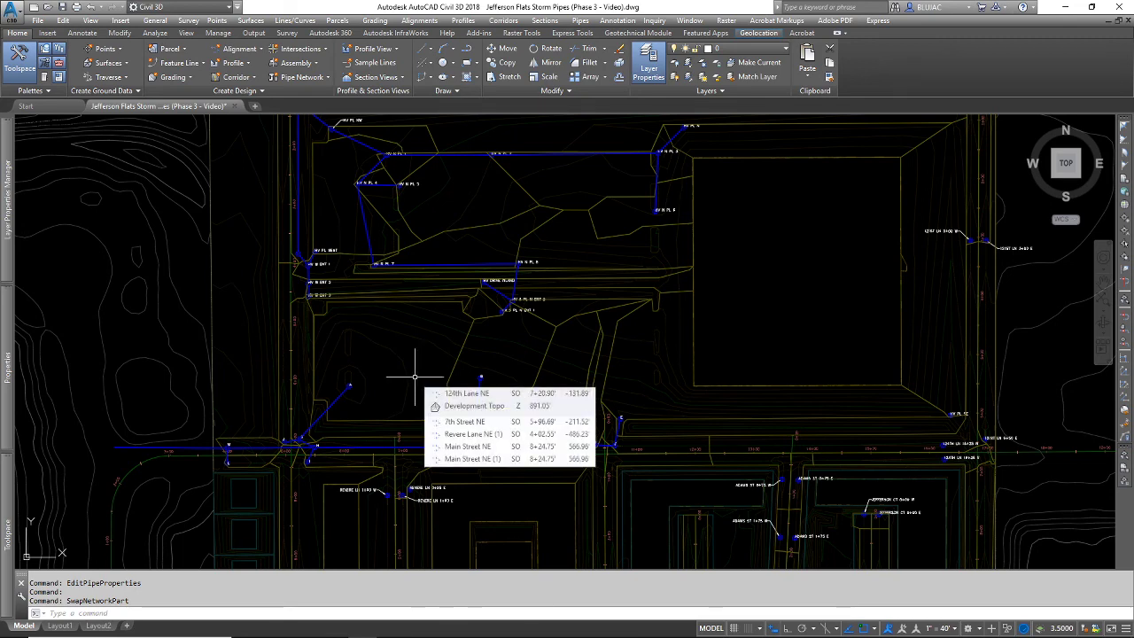
pyautogui.moveTo(414, 377); pyautogui.dragTo(522, 358, button='middle')
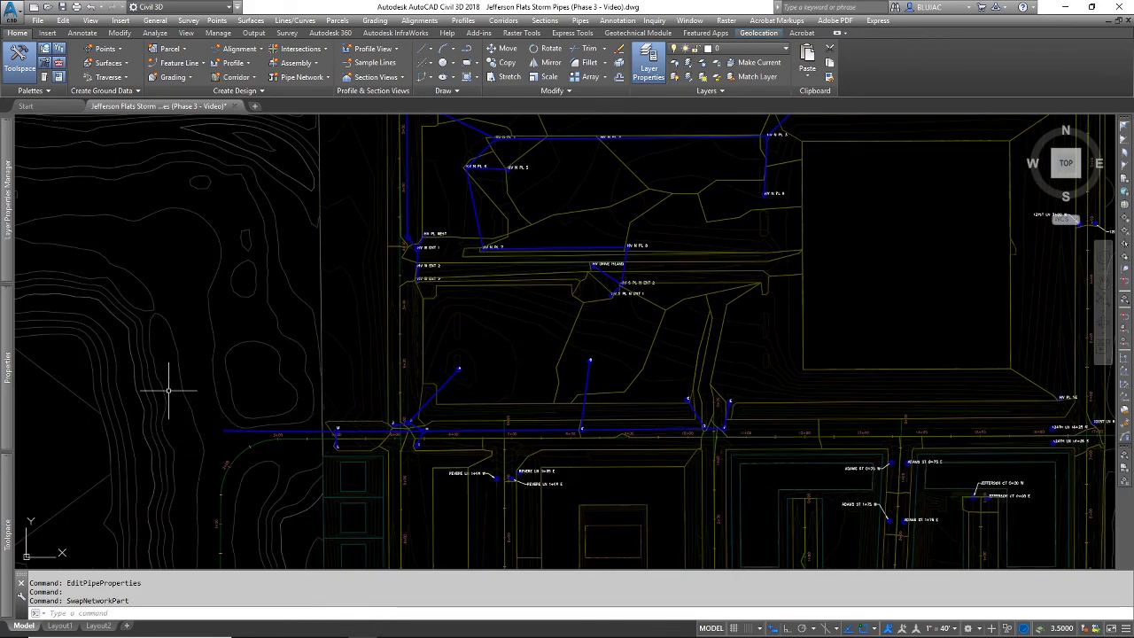
pyautogui.scroll(2, 164, 425)
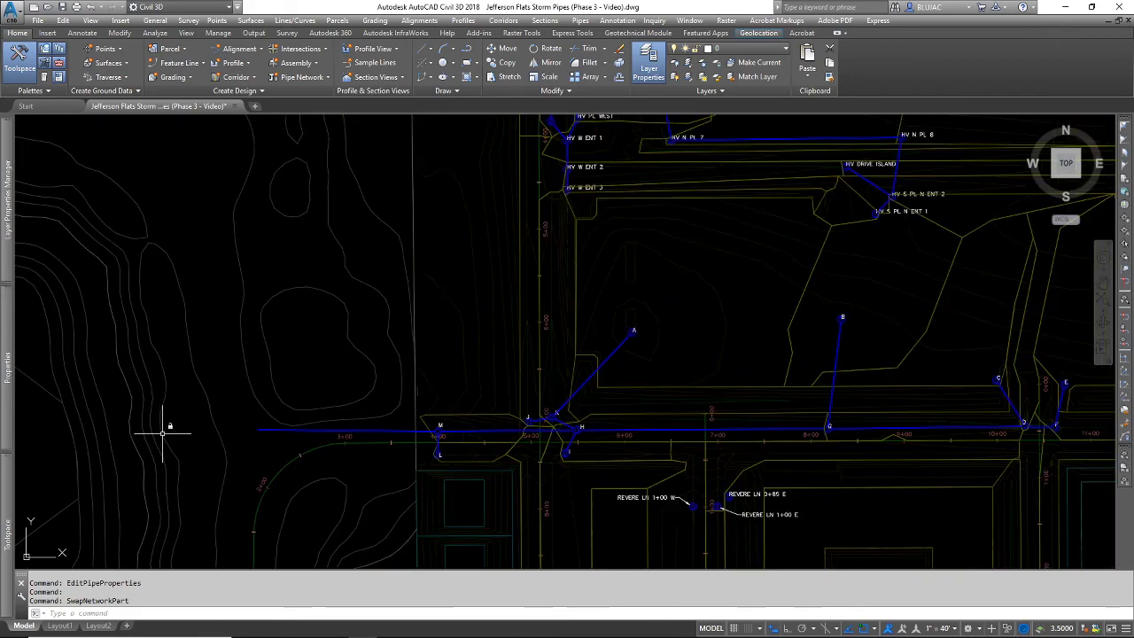
pyautogui.scroll(2, 354, 459)
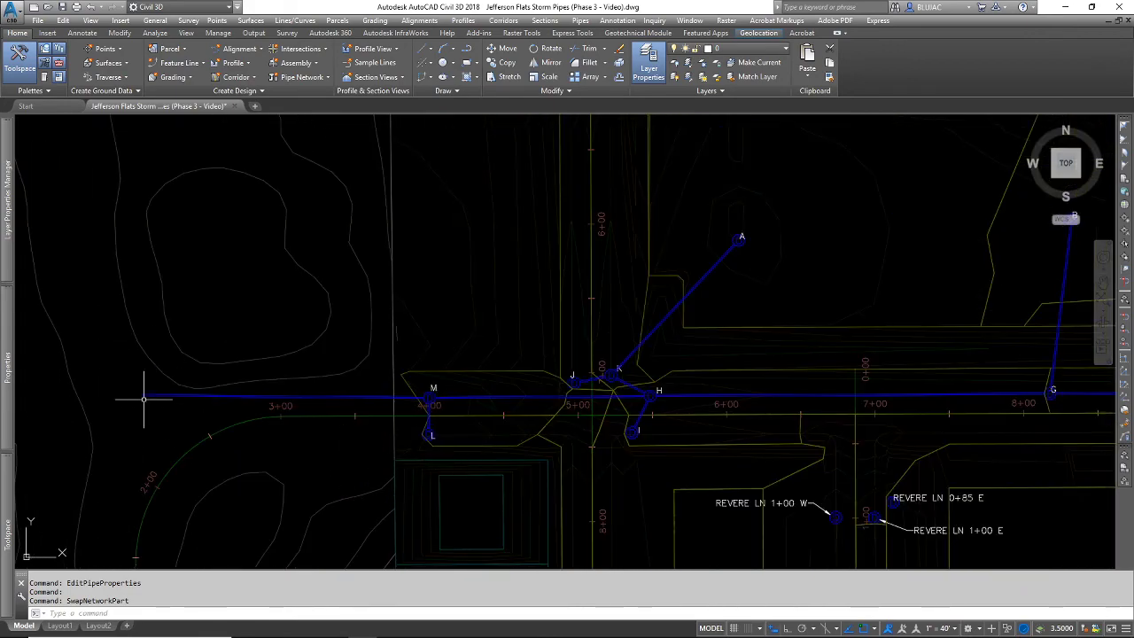
pyautogui.moveTo(497, 396); pyautogui.dragTo(132, 422, button='middle')
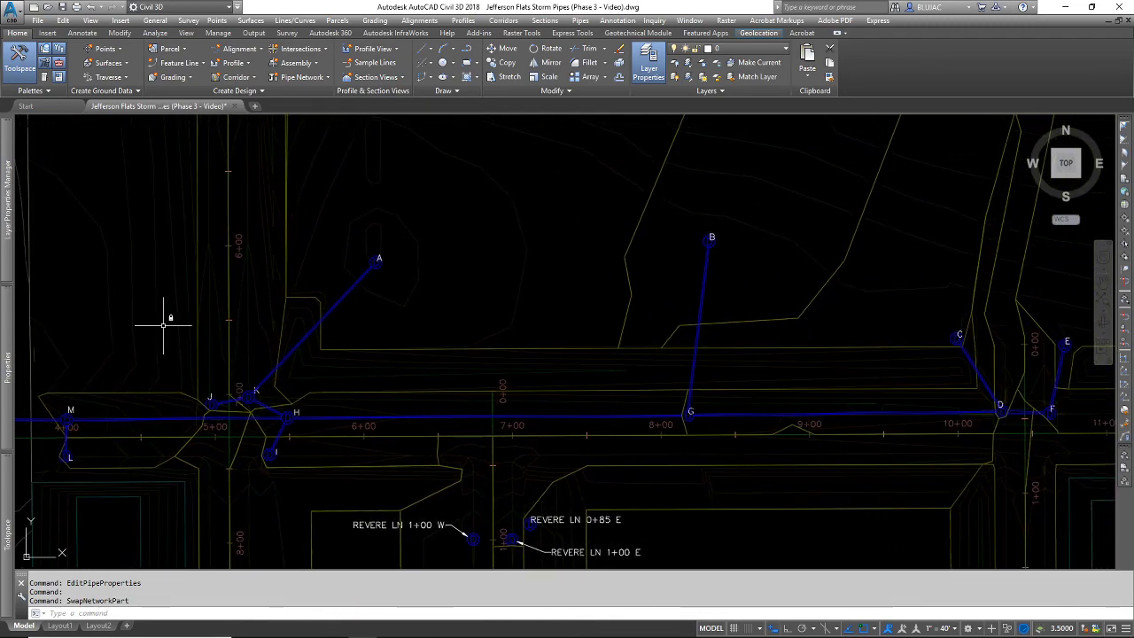